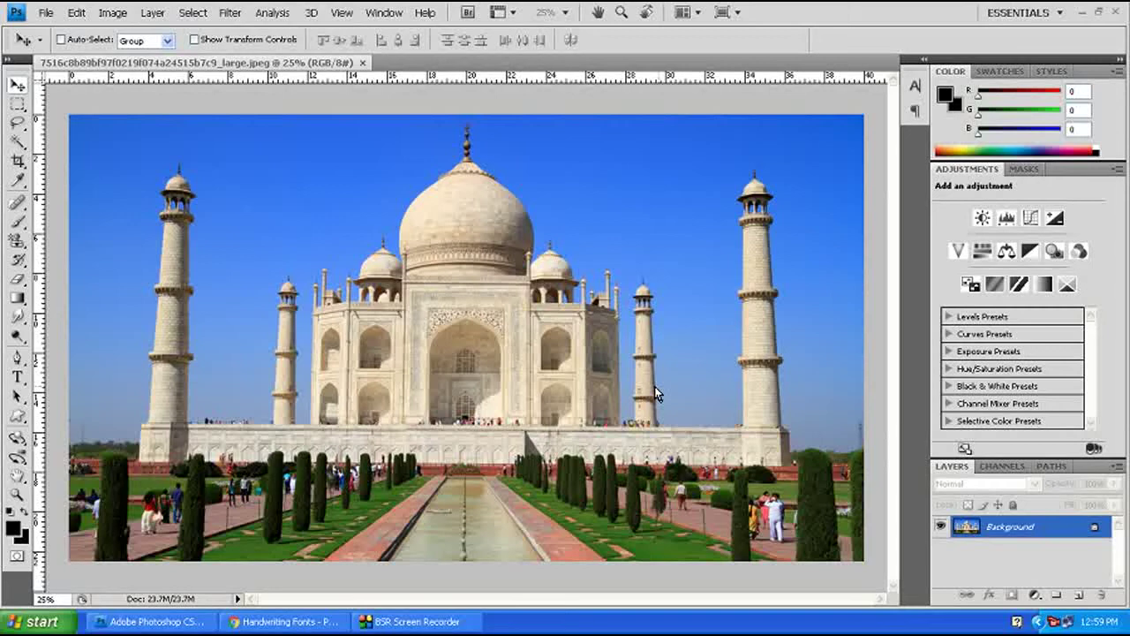
Convert the Background into Layer 0 and duplicate it.
double_click(1047, 528)
click(696, 191)
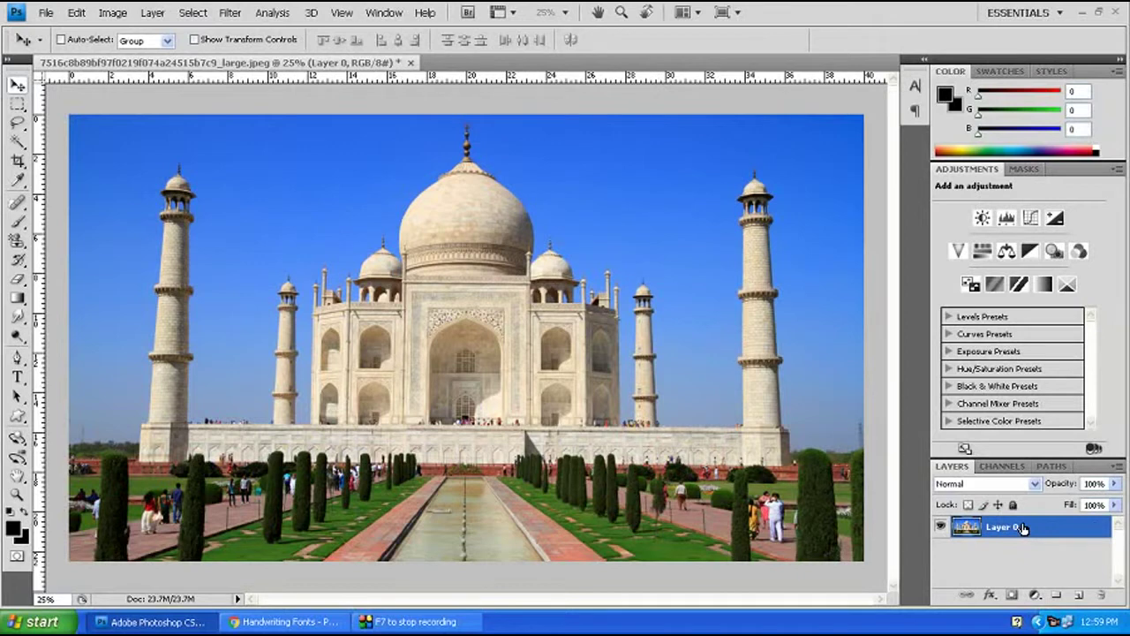
key(ctrl+j)
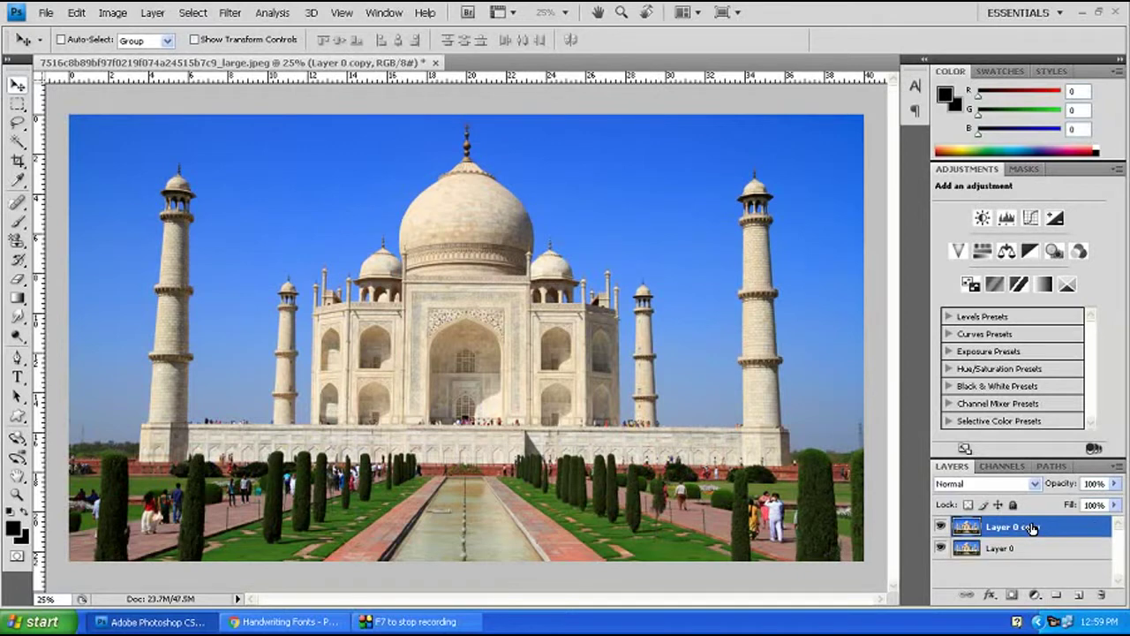
Apply Stylize > Find Edges to the duplicate layer and desaturate it into a grey line sketch.
click(230, 13)
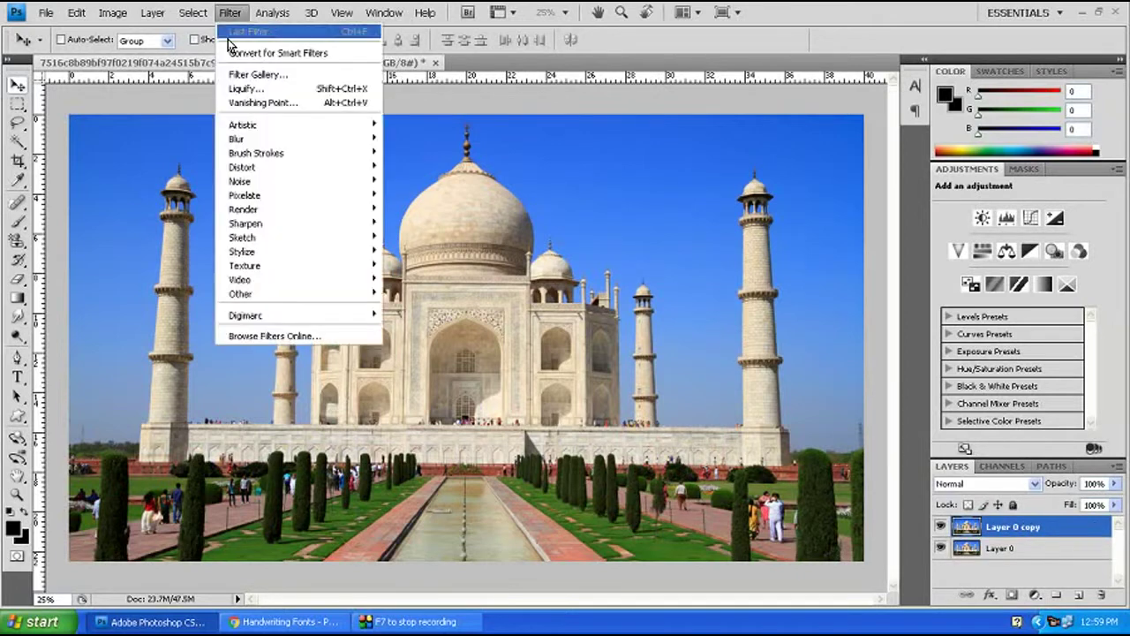
mouse_move(265, 252)
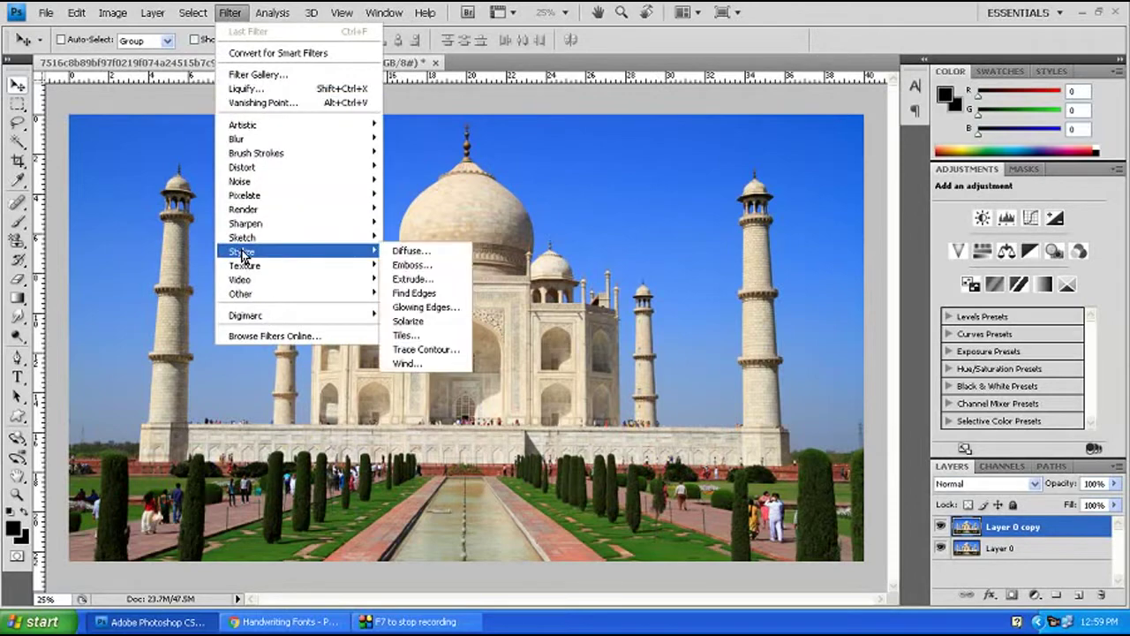
click(416, 294)
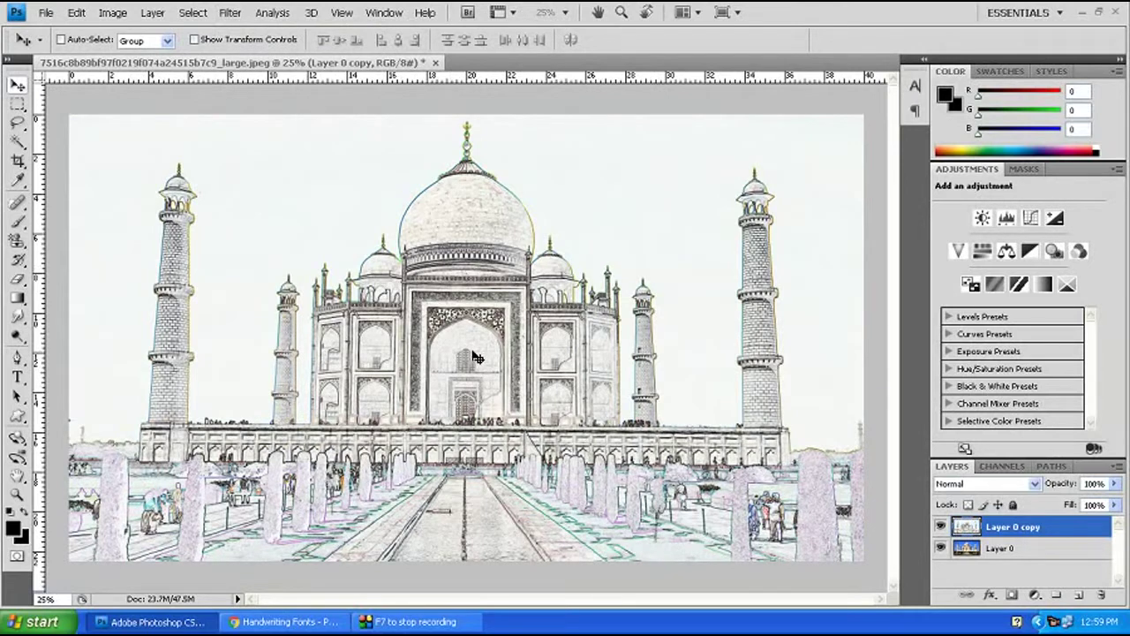
key(ctrl+shift+u)
Apply Levels with black input at 67 and the white slider pulled left to darken lines and whiten the background.
key(ctrl+l)
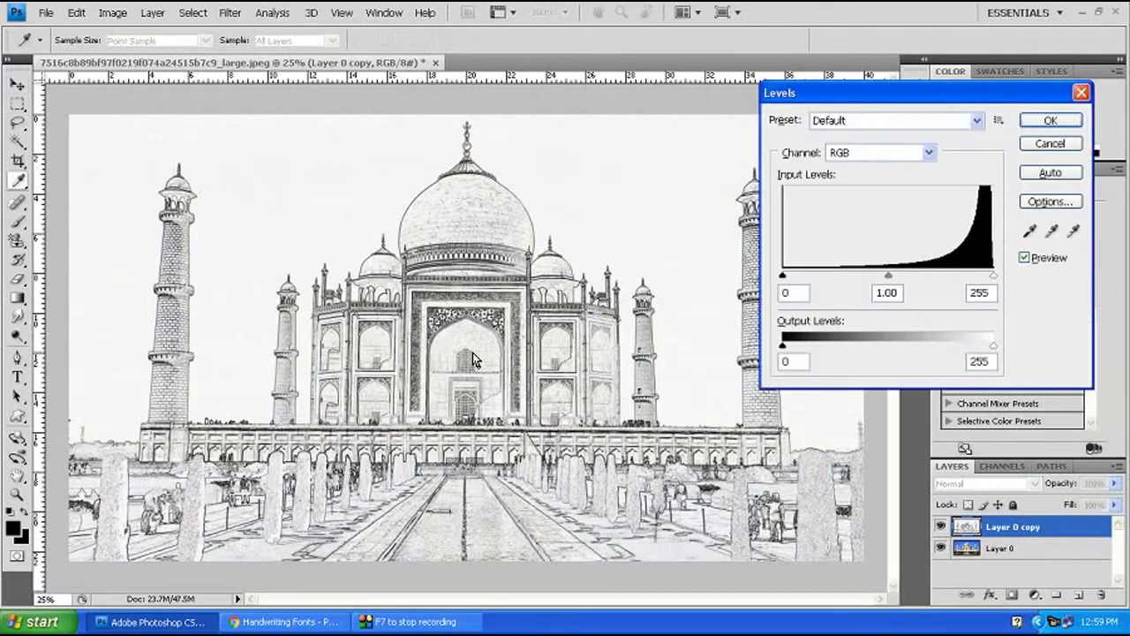
drag(783, 276, 839, 275)
drag(993, 276, 975, 276)
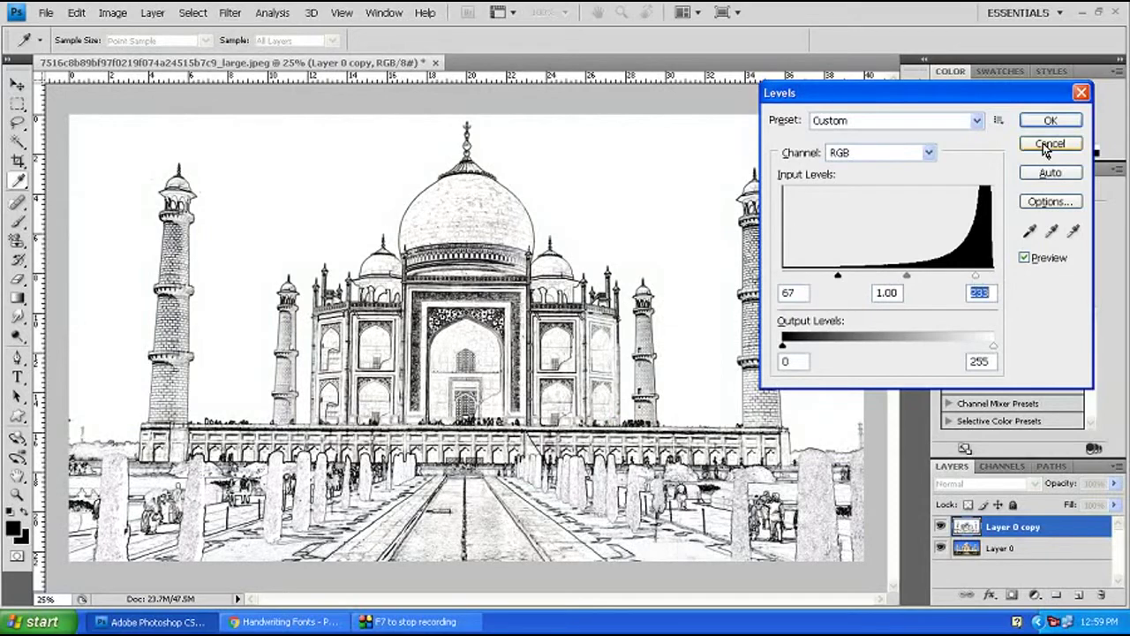
click(1048, 122)
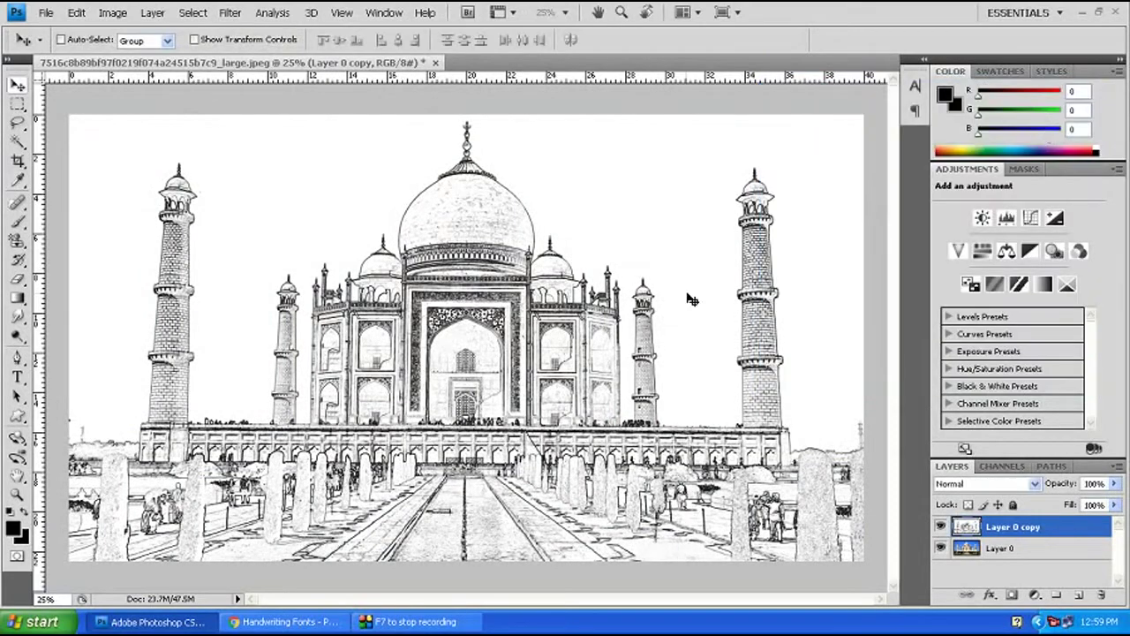
Open the crumpled white paper JPG, select all of it, and return to the Taj Mahal document.
key(ctrl+o)
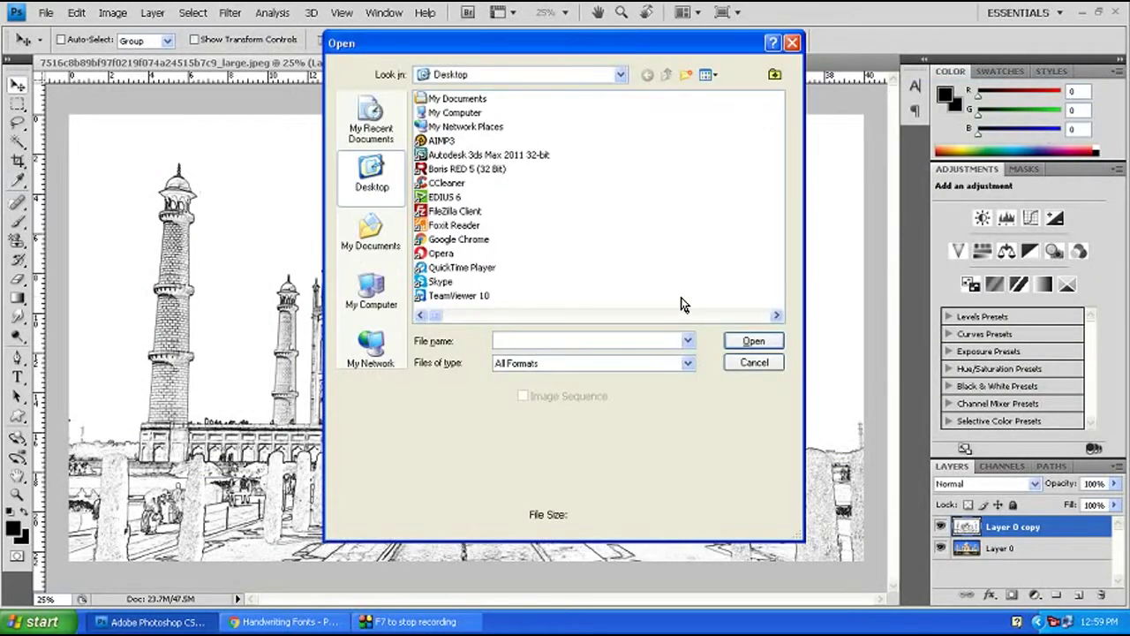
click(705, 75)
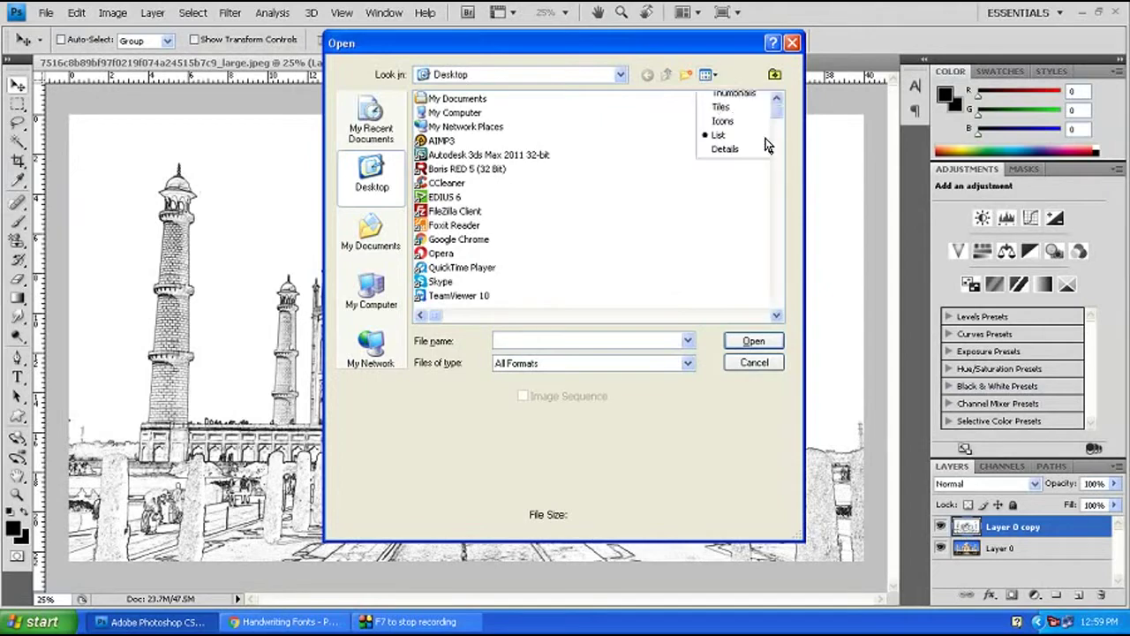
click(733, 94)
scroll(782, 125, down, 2)
drag(781, 124, 794, 174)
click(481, 176)
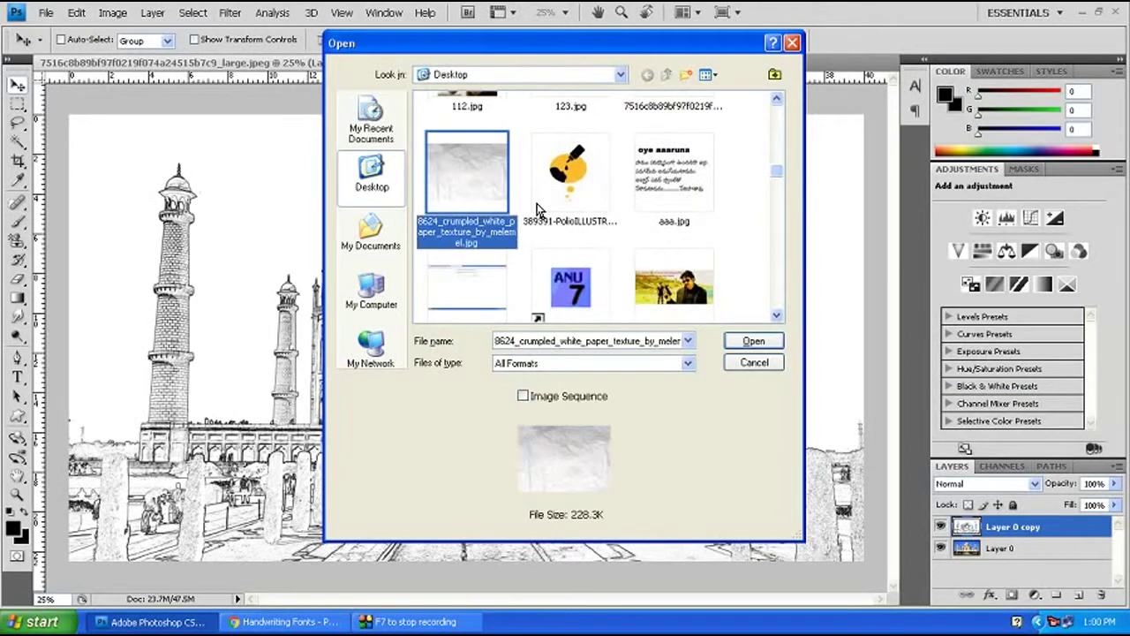
click(772, 344)
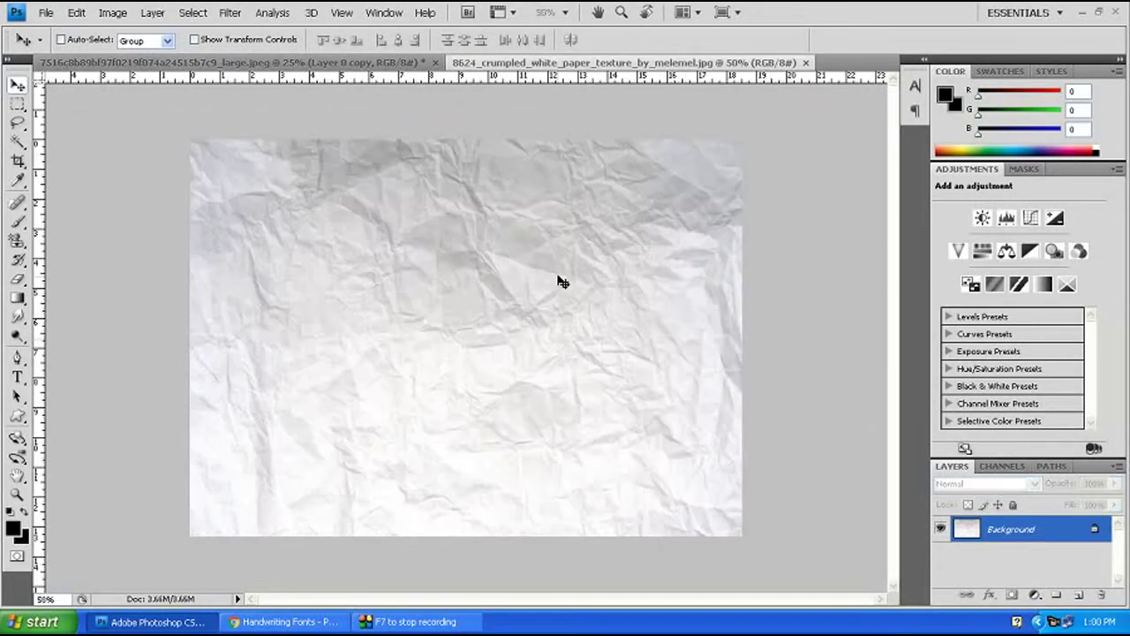
key(ctrl+a)
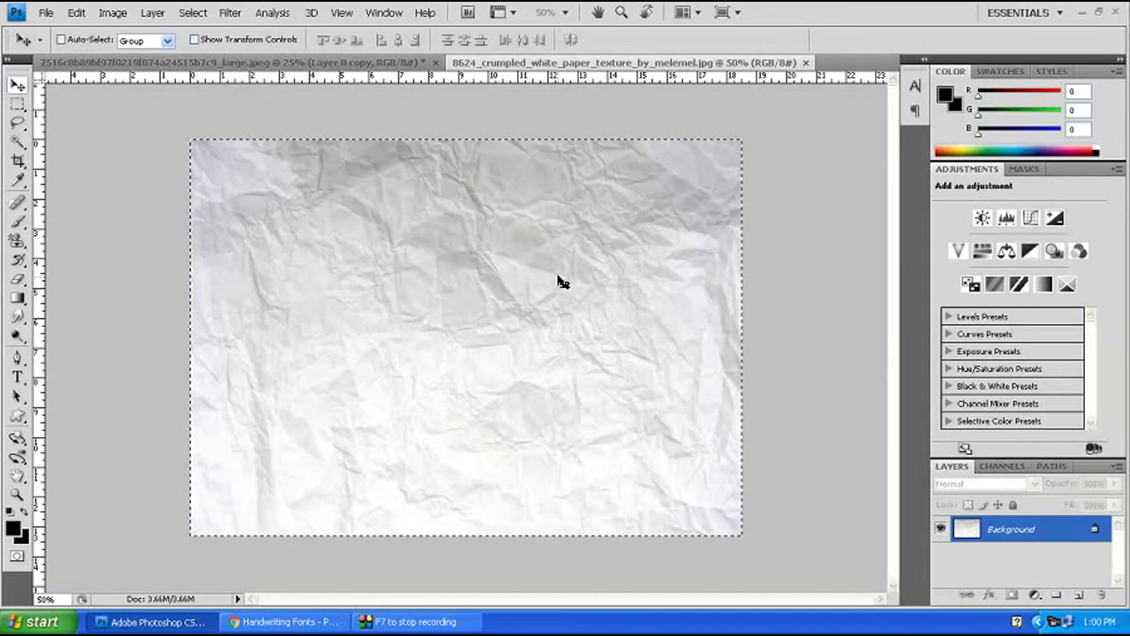
click(353, 63)
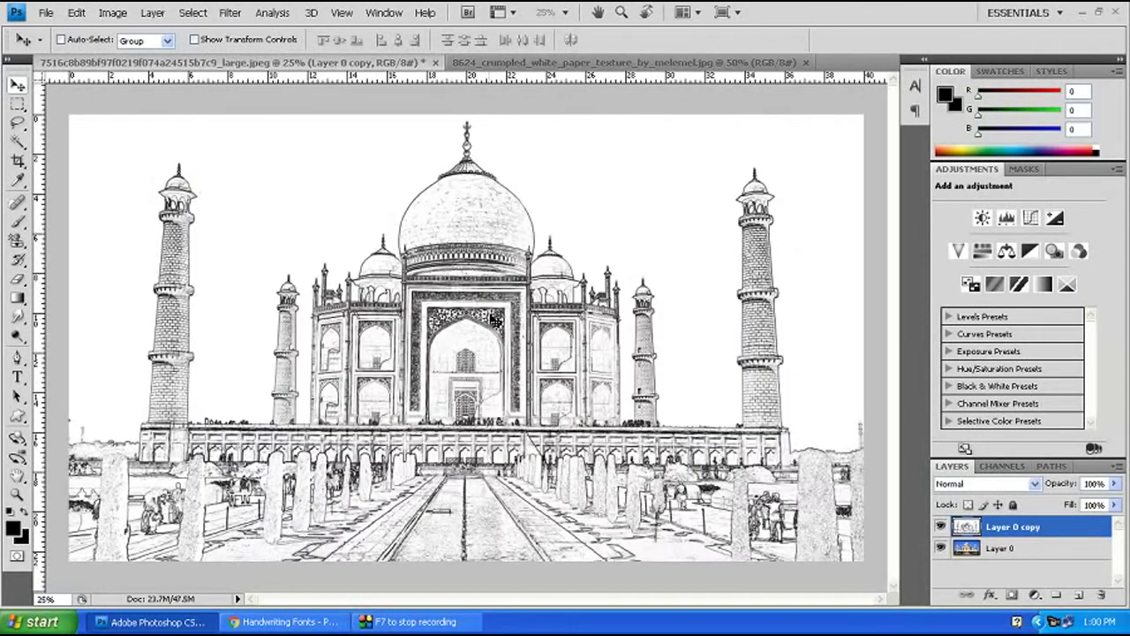
Paste the paper texture as Layer 1 and scale it to about 300% to cover the canvas.
key(ctrl+v)
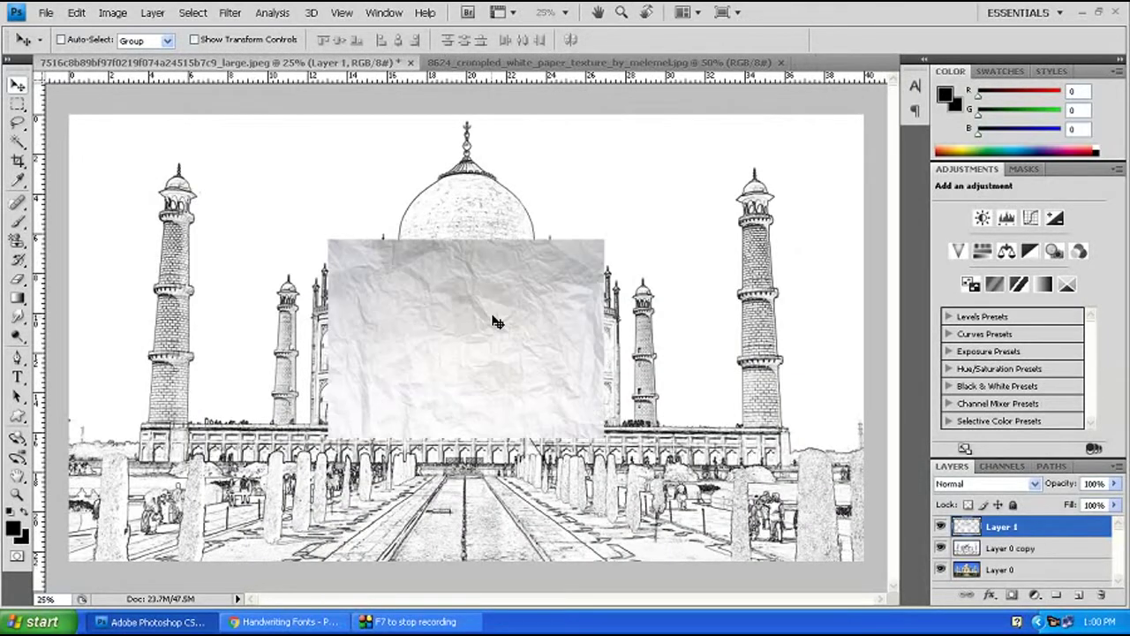
key(ctrl+t)
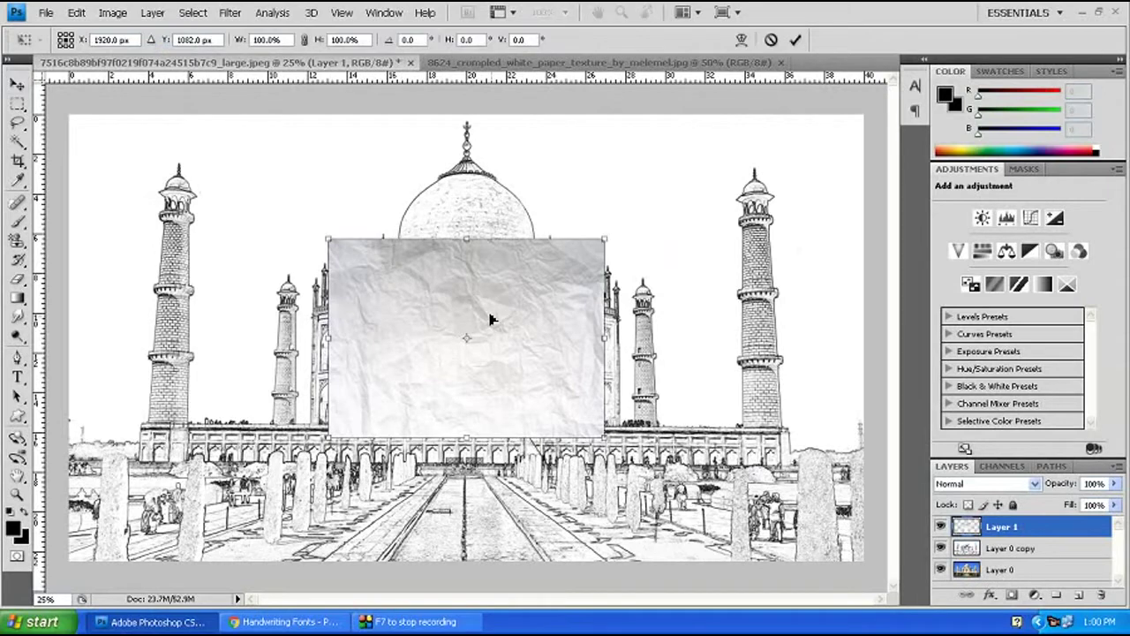
key(ctrl+minus)
key(ctrl+minus)
key(ctrl+minus)
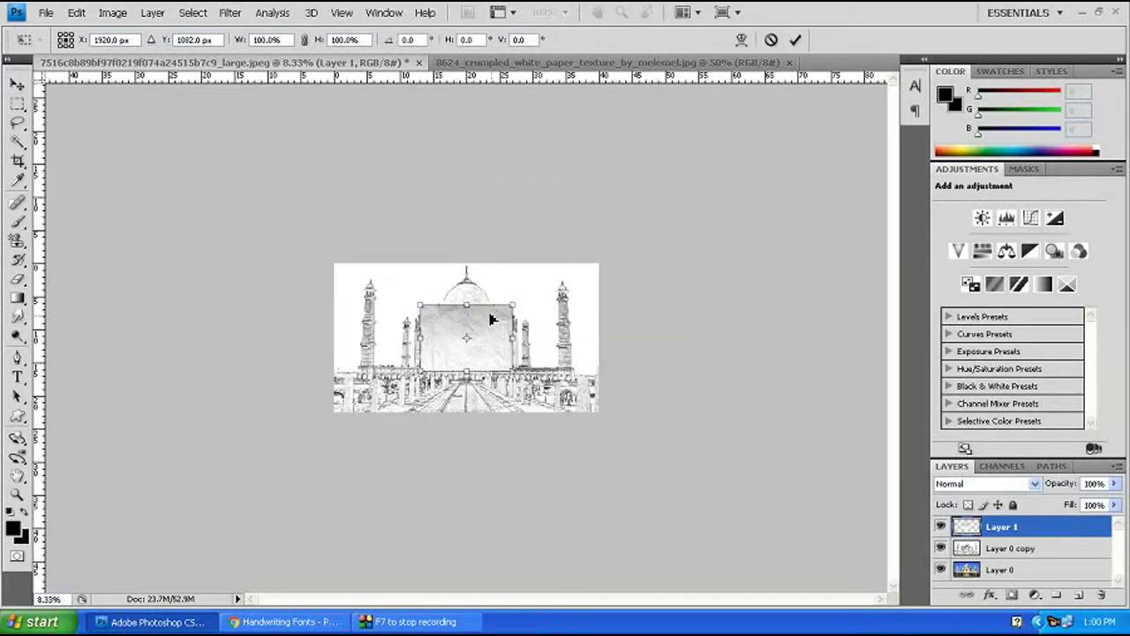
drag(512, 306, 630, 277)
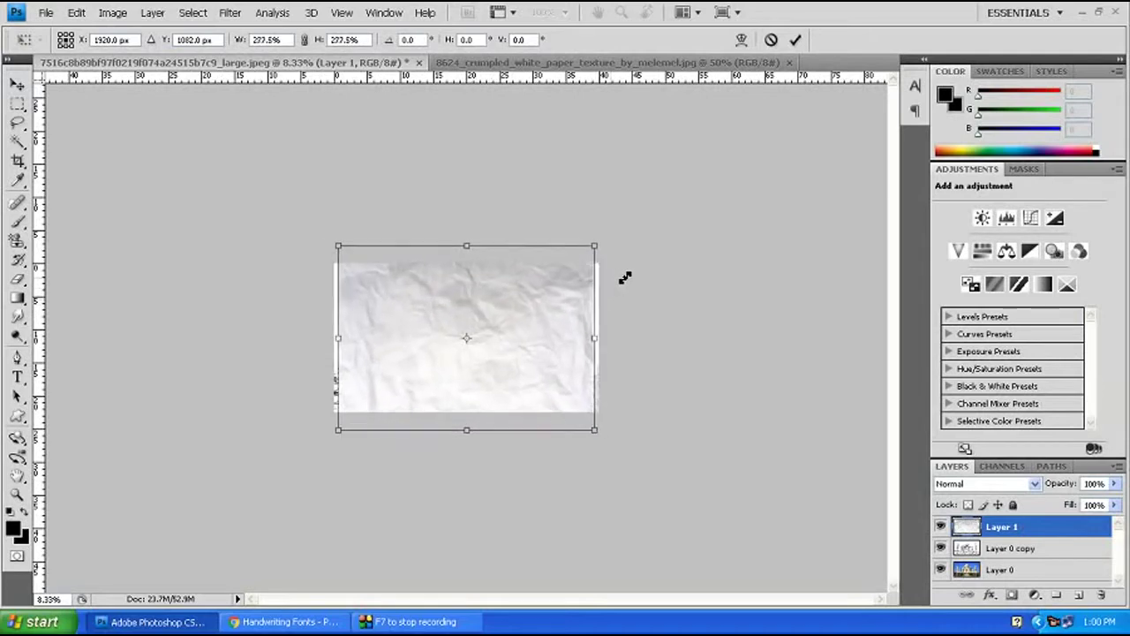
drag(629, 278, 634, 279)
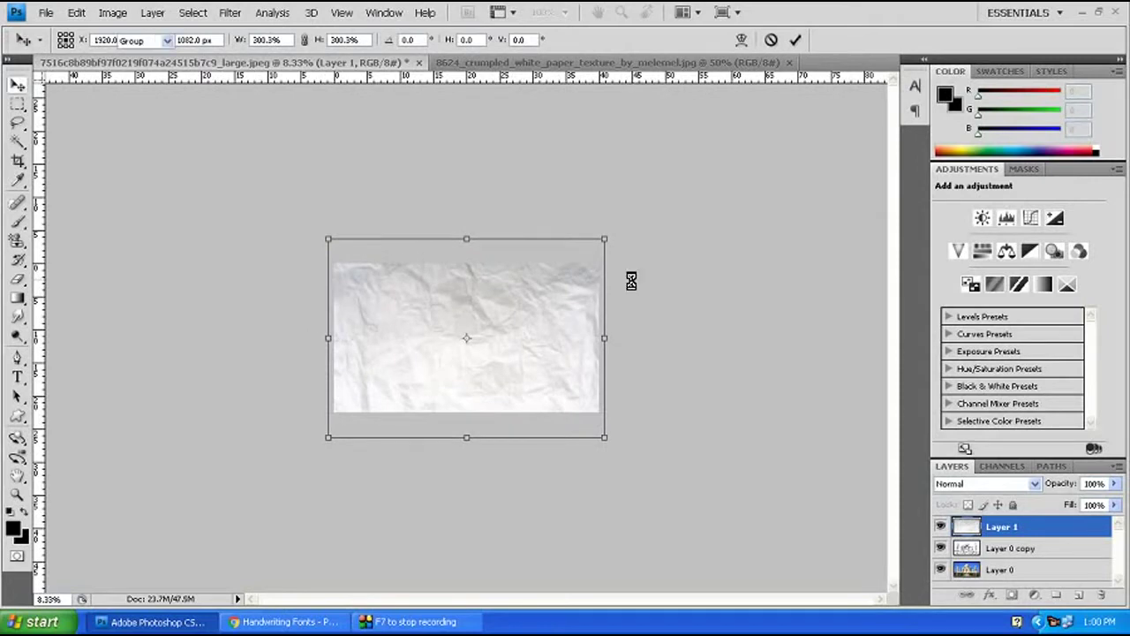
key(Return)
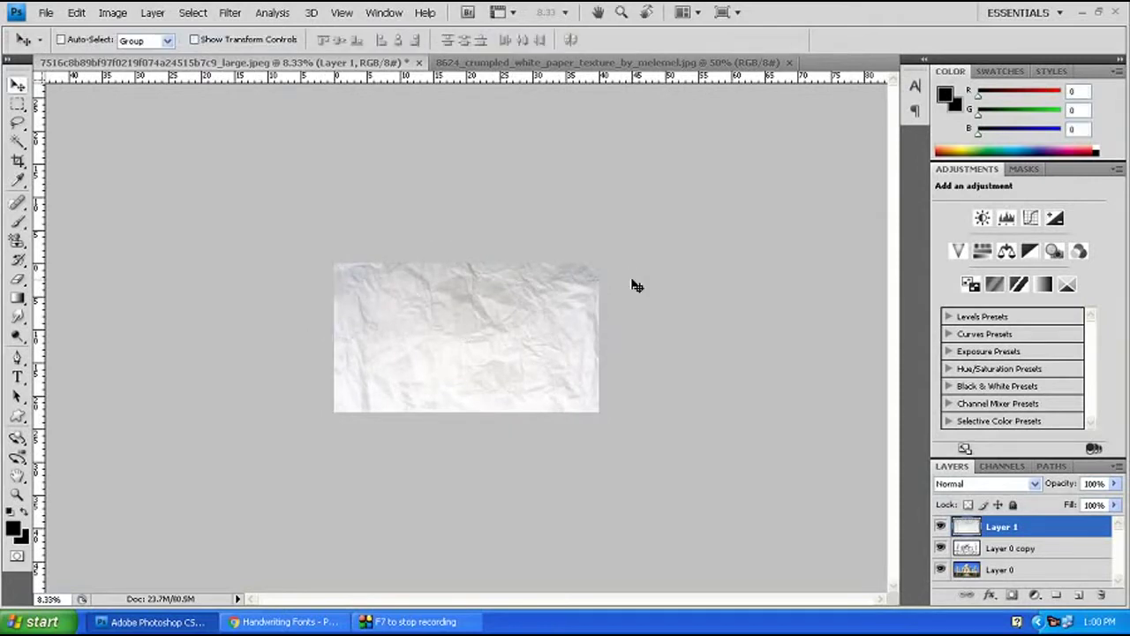
key(ctrl+plus)
key(ctrl+plus)
key(ctrl+plus)
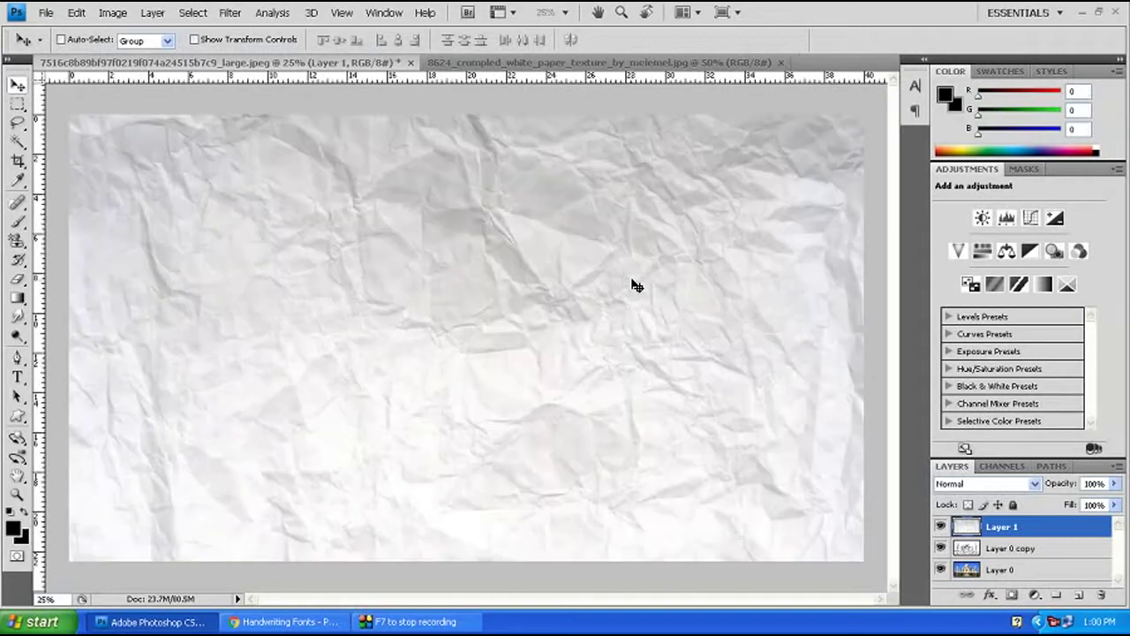
Set the foreground colour to pure white.
click(14, 529)
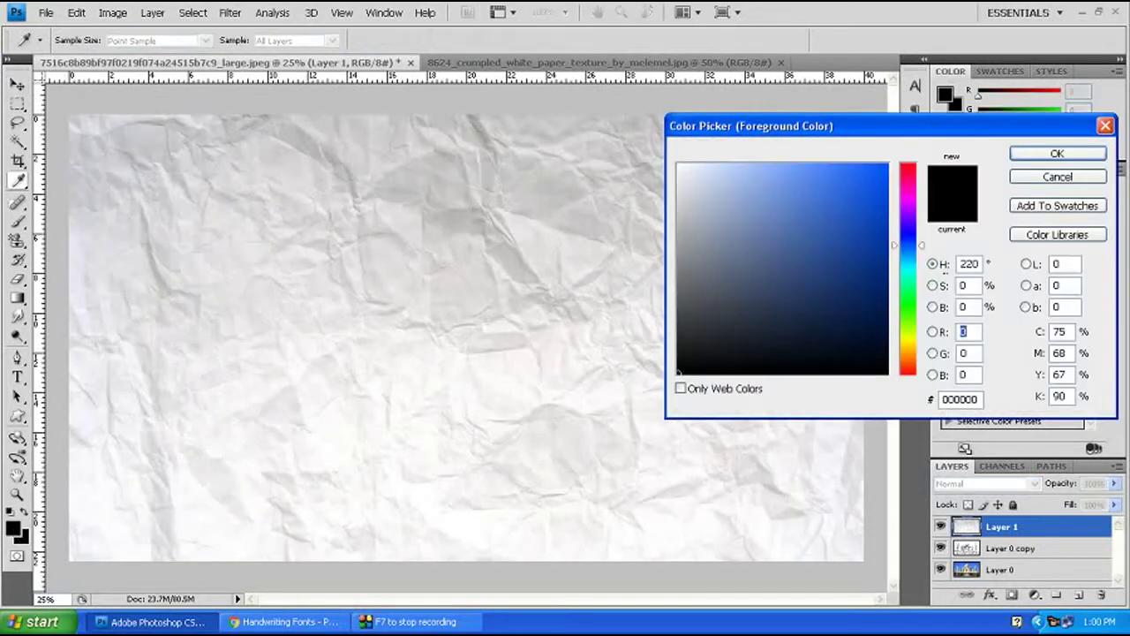
drag(722, 227, 659, 157)
click(1024, 154)
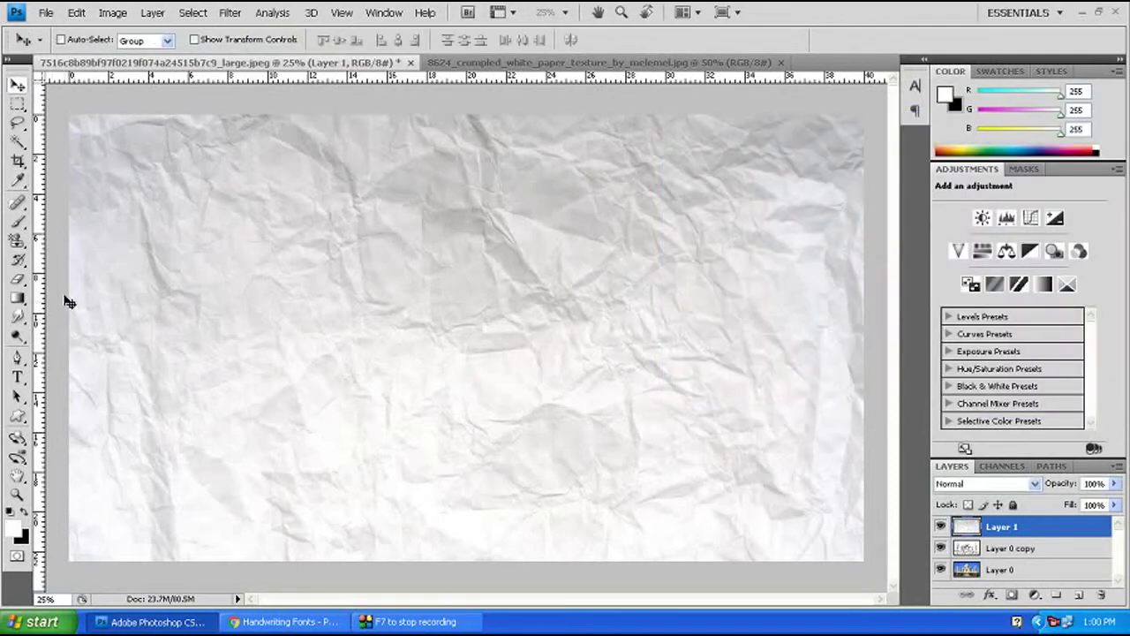
Select the Brush tool with an 800 px, 0% hardness tip.
click(27, 223)
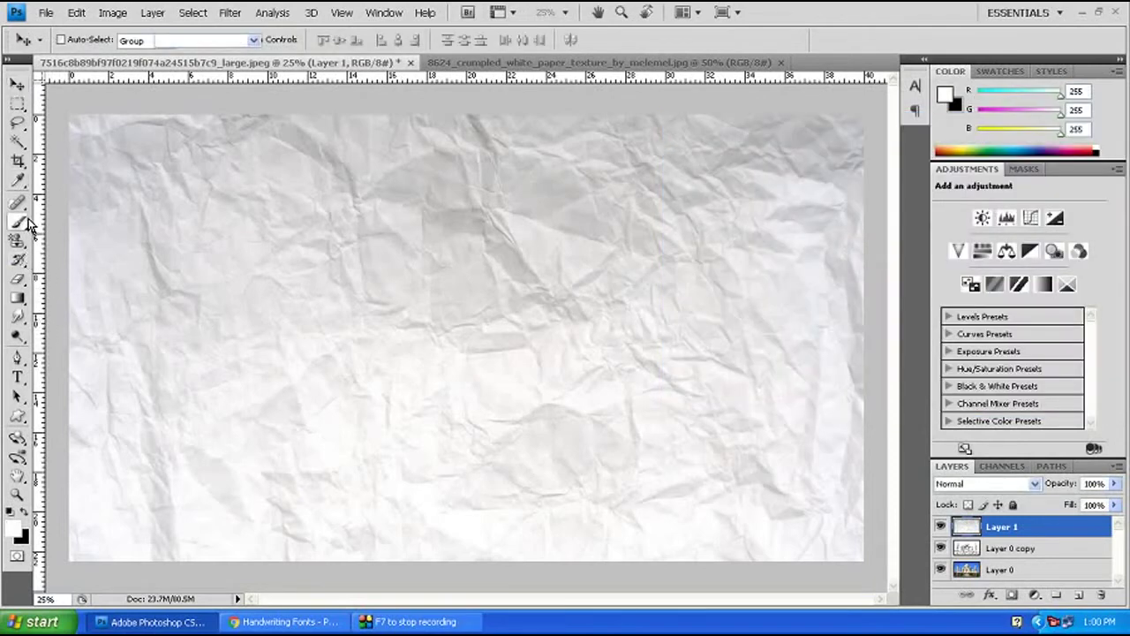
click(92, 219)
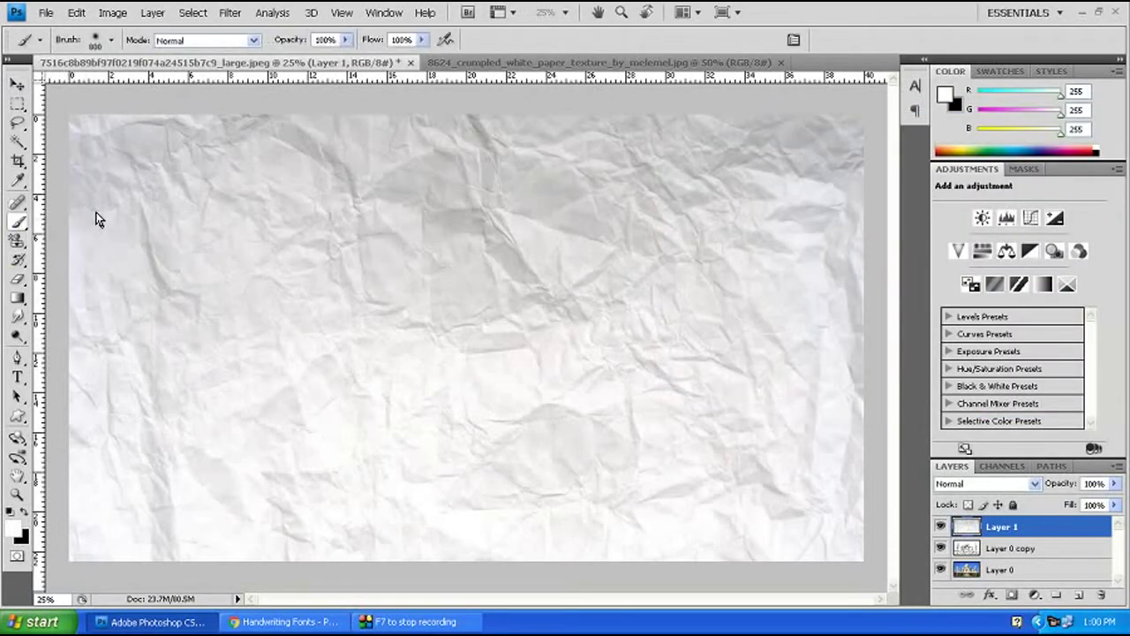
click(113, 40)
mouse_move(175, 85)
mouse_down()
mouse_move(126, 85)
mouse_move(162, 86)
mouse_up()
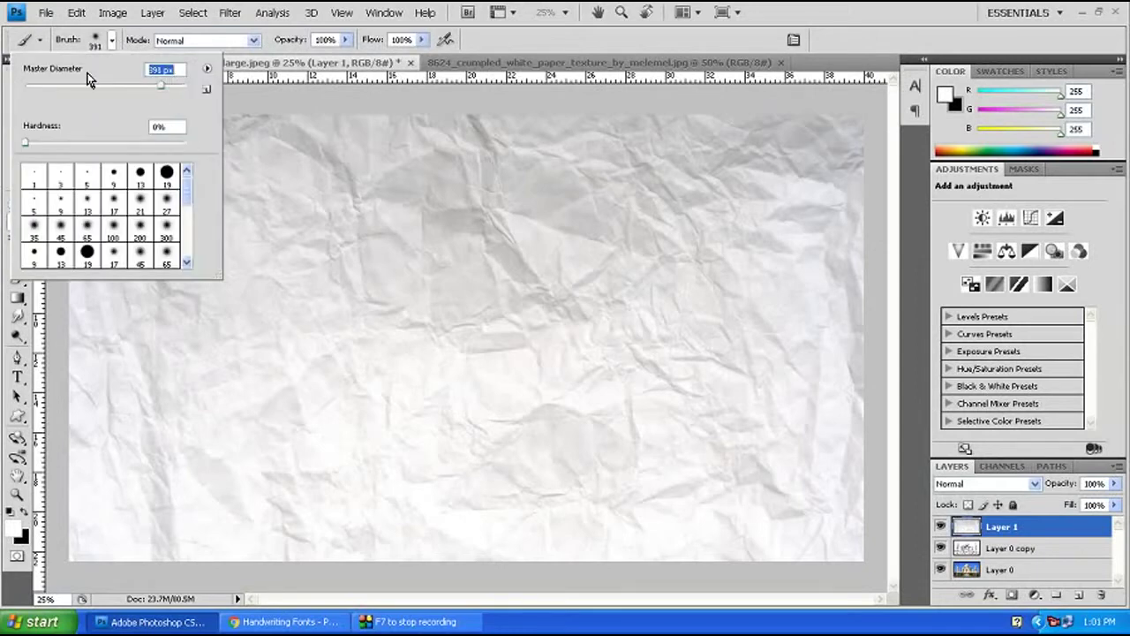
text(800)
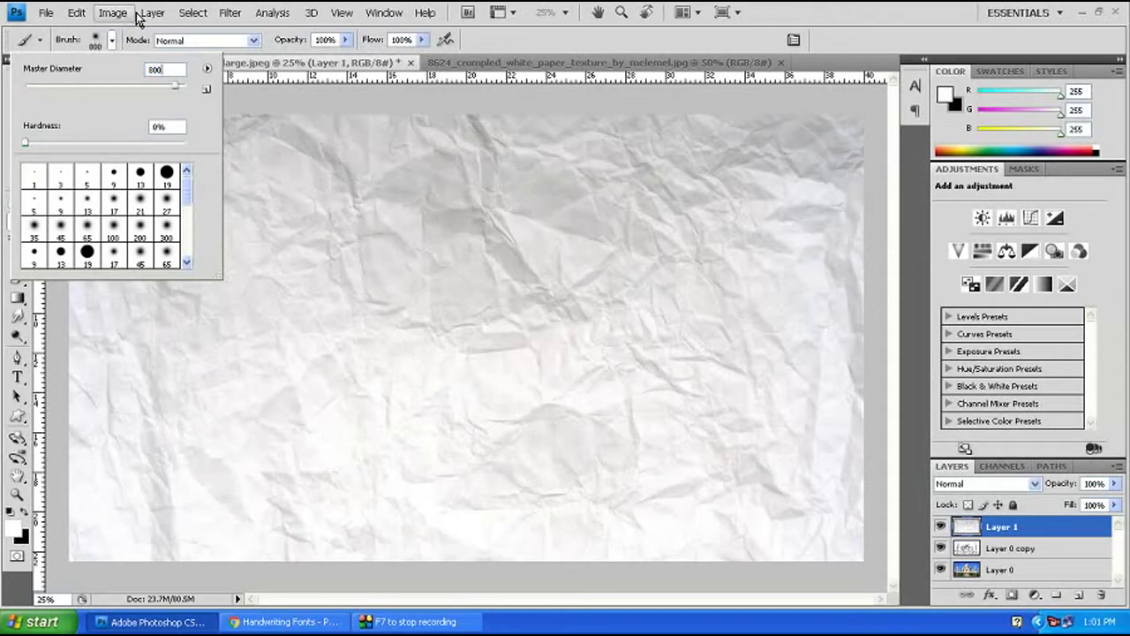
Set the brush blending mode to Soft Light at 100% opacity.
click(168, 41)
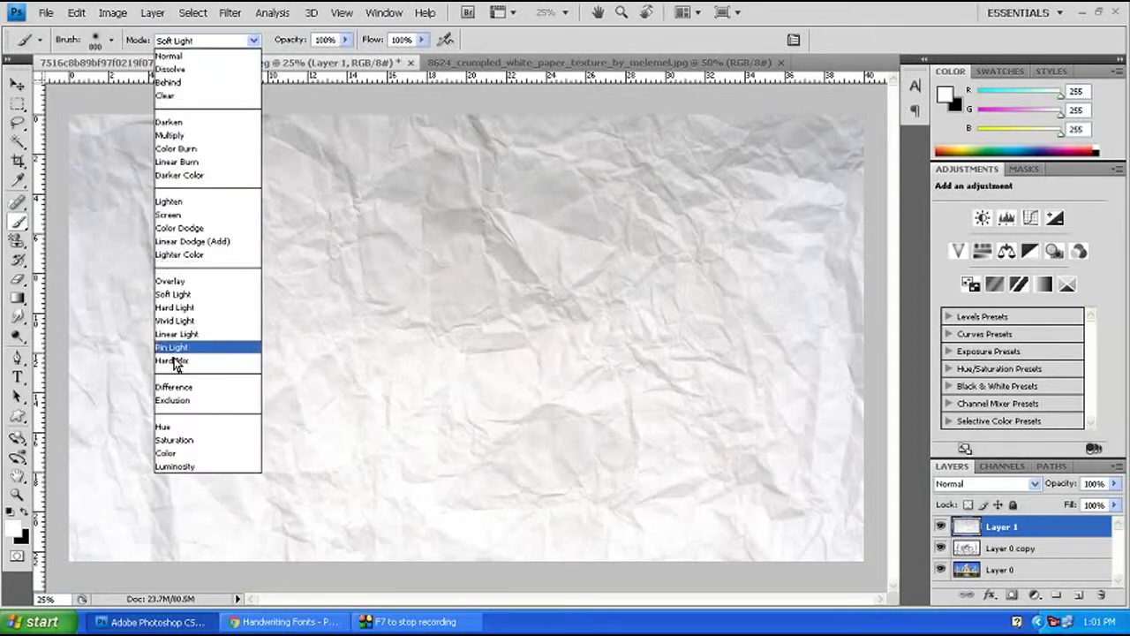
click(178, 292)
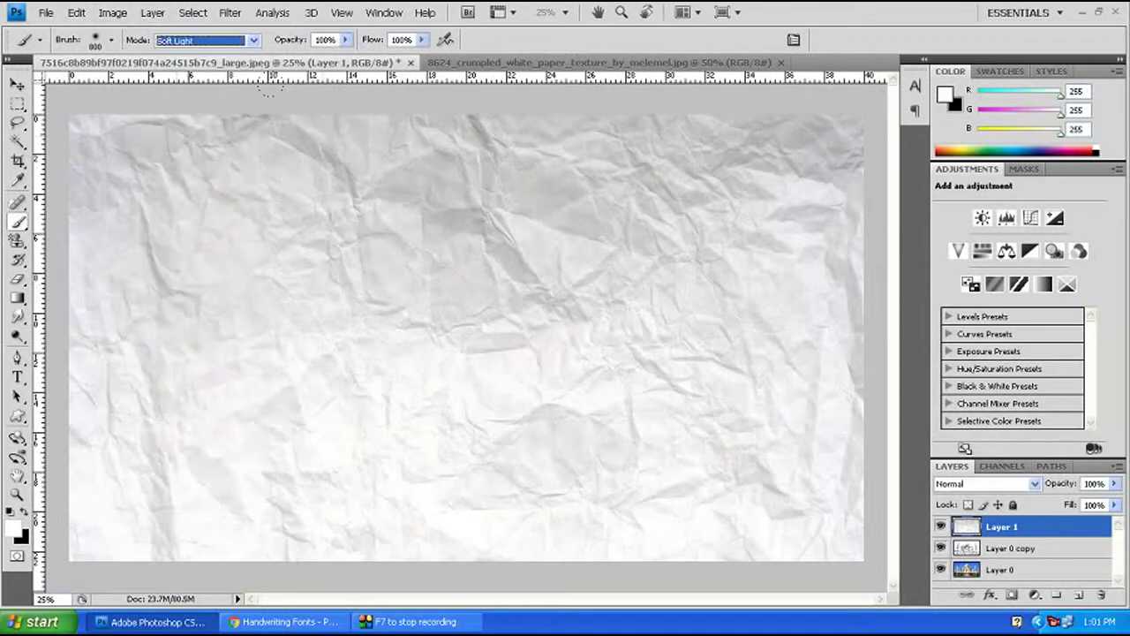
click(346, 39)
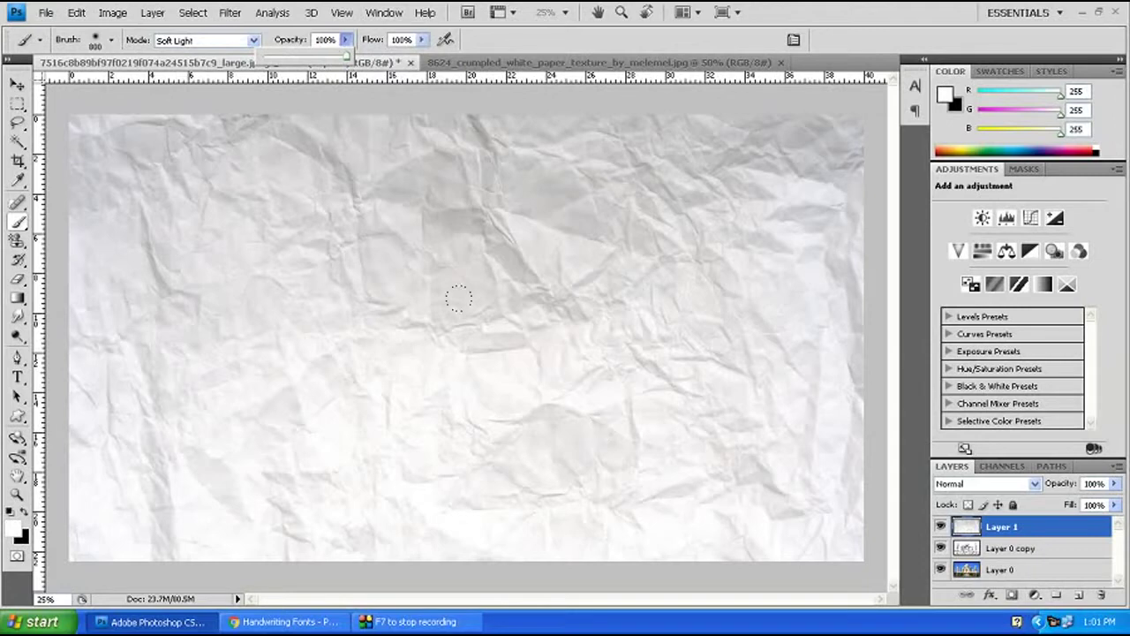
Paint white Soft Light strokes over the centre, upper middle and left of the paper on Layer 1.
drag(458, 298, 441, 265)
mouse_move(359, 261)
mouse_down()
mouse_move(348, 273)
mouse_move(255, 270)
mouse_up()
mouse_move(372, 156)
mouse_down()
mouse_move(530, 265)
mouse_move(371, 181)
mouse_up()
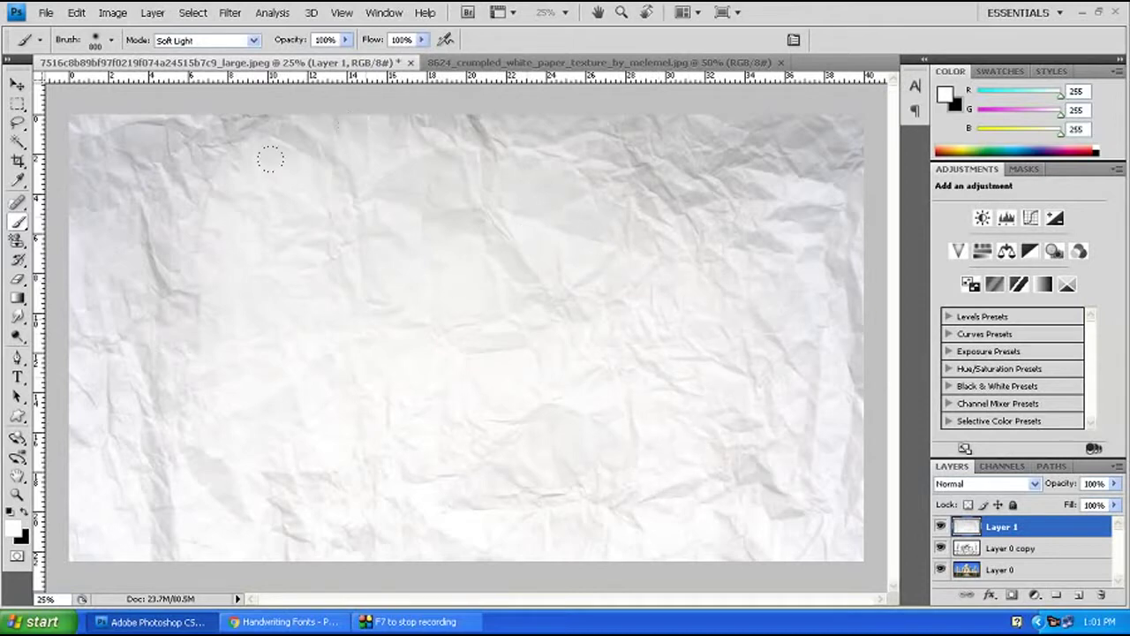
mouse_move(115, 108)
mouse_down()
mouse_move(707, 166)
mouse_move(395, 282)
mouse_up()
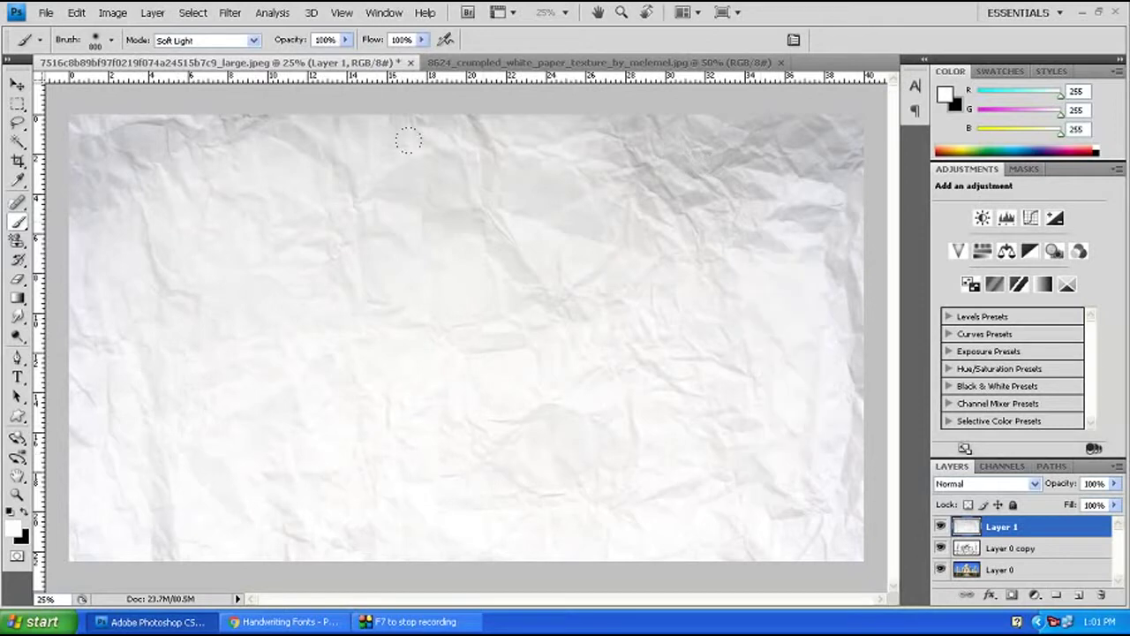
click(1030, 554)
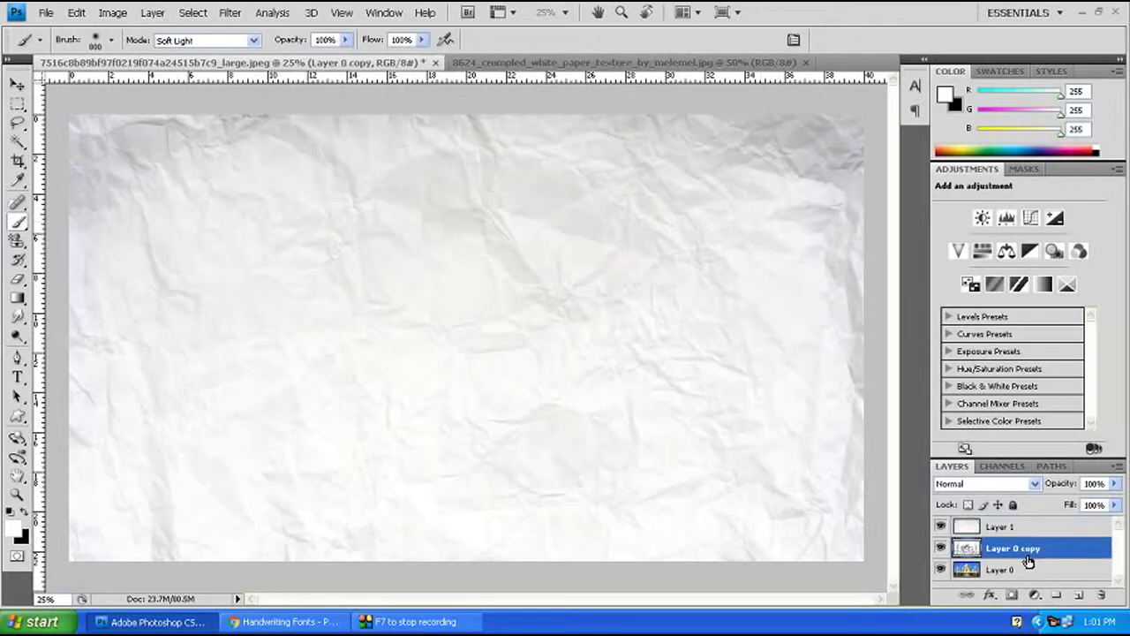
Move Layer 0 copy above Layer 1 and clip it to the paper layer.
key(v)
drag(1030, 551, 1024, 526)
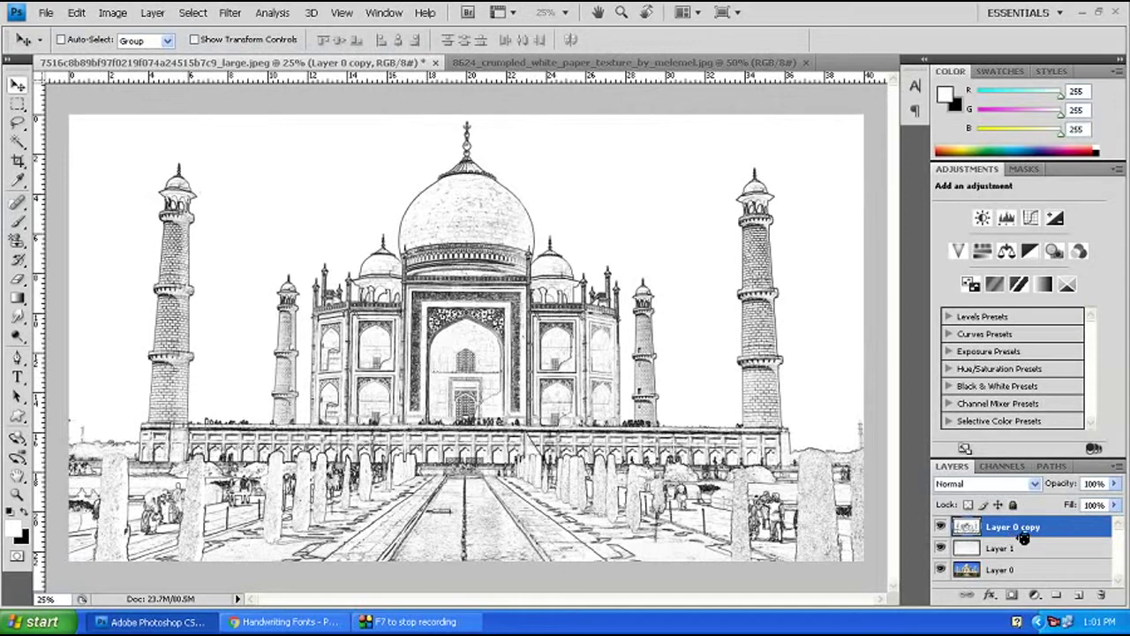
alt+click(1023, 538)
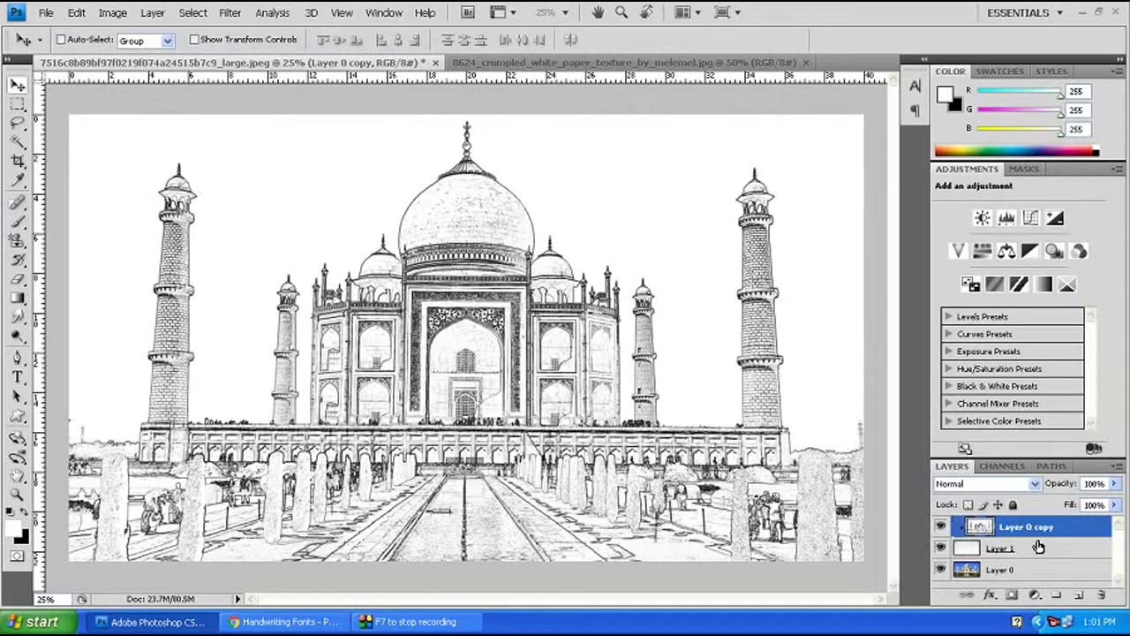
Set the Layer 0 copy sketch layer's blend mode to Linear Burn.
alt+click(1021, 538)
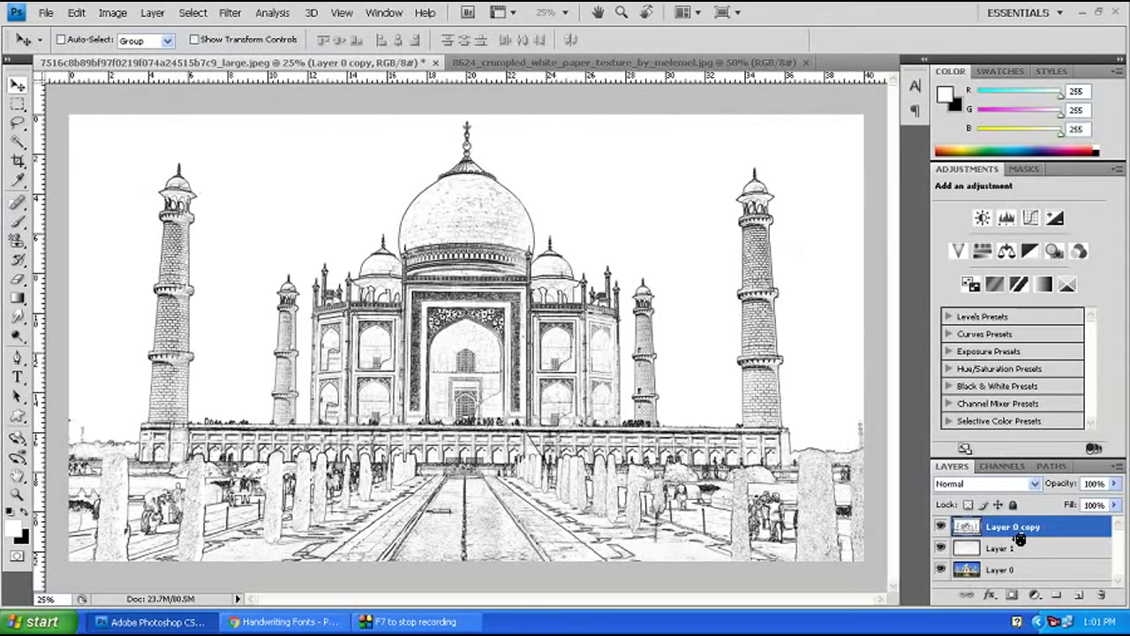
click(990, 486)
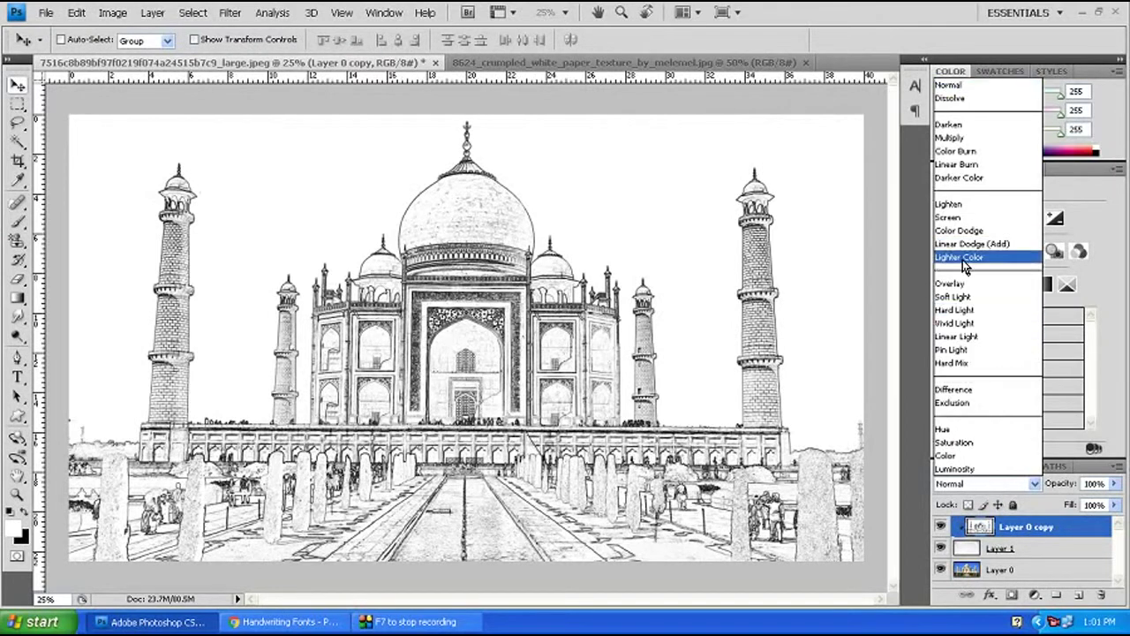
click(976, 164)
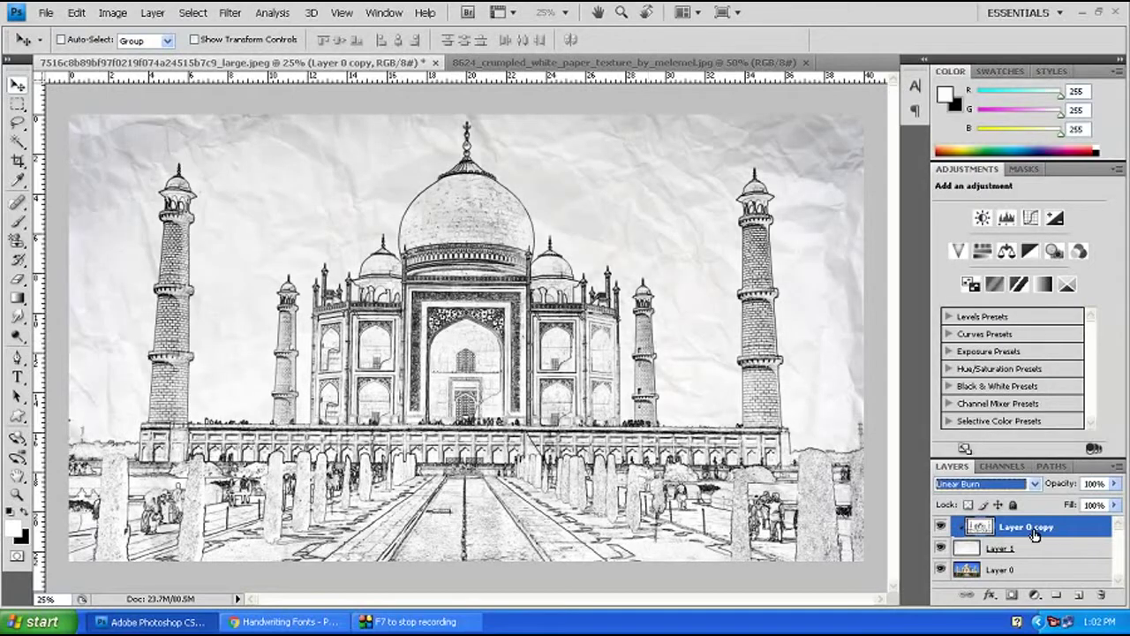
Create a new Layer 2 and clip it to the sketch layer below.
key(ctrl+shift+n)
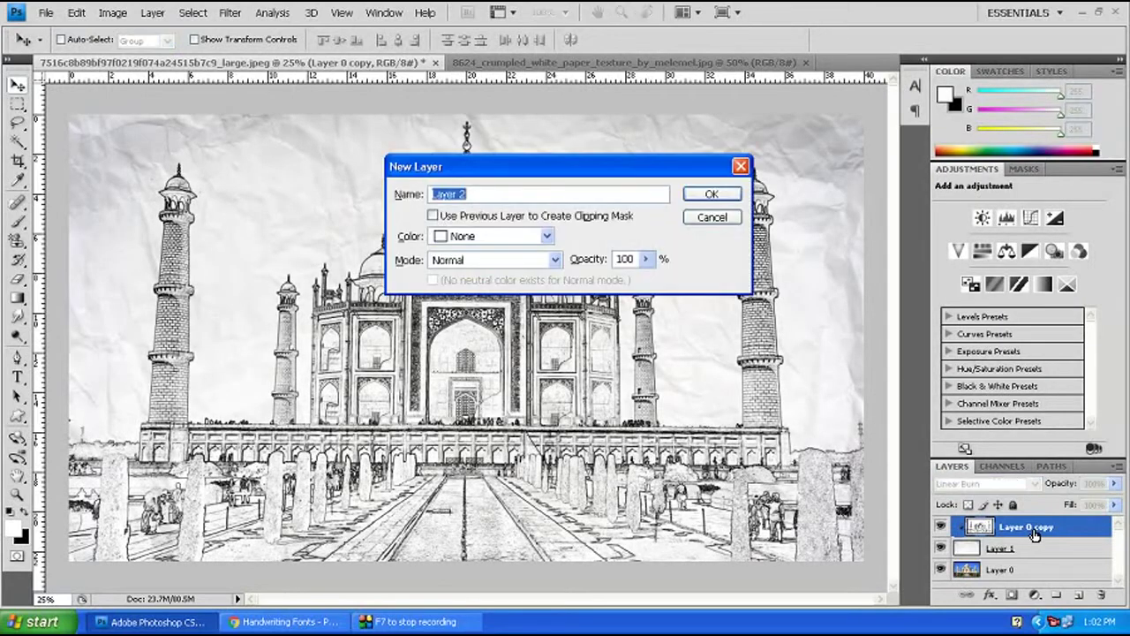
key(Return)
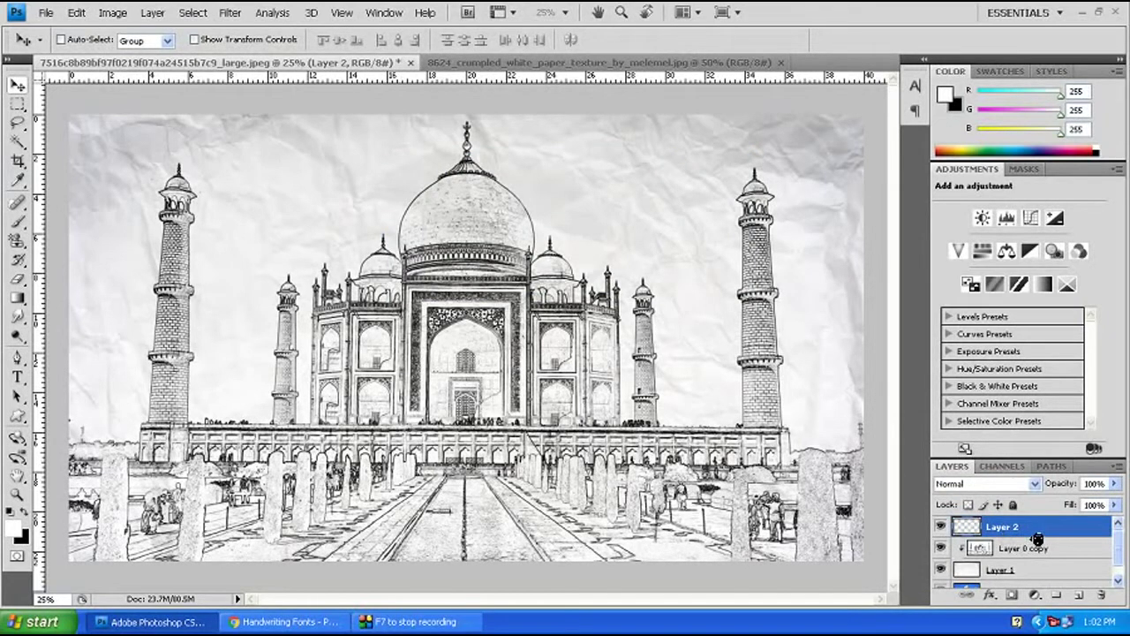
alt+click(1020, 535)
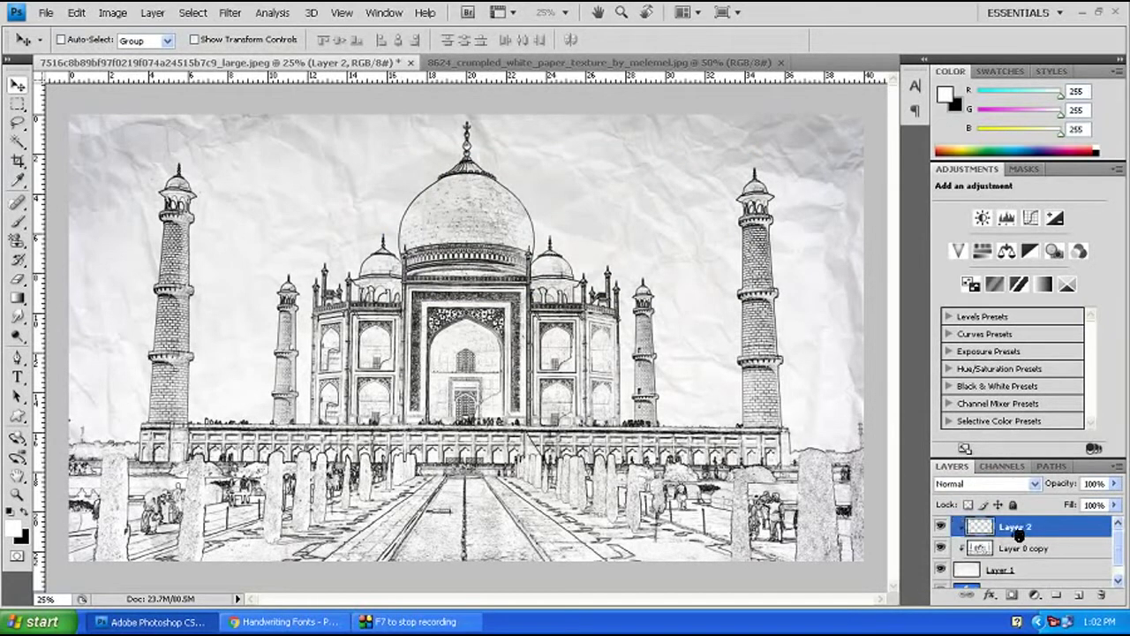
Set the foreground colour to dark blue hex 0036a5.
click(12, 535)
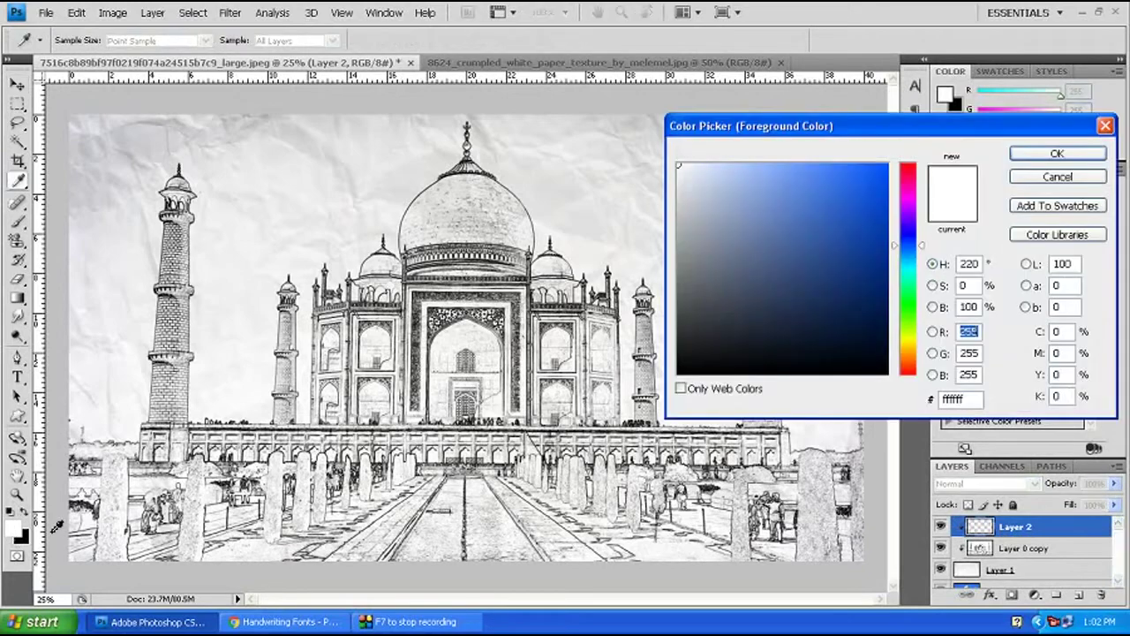
double_click(963, 399)
text(00)
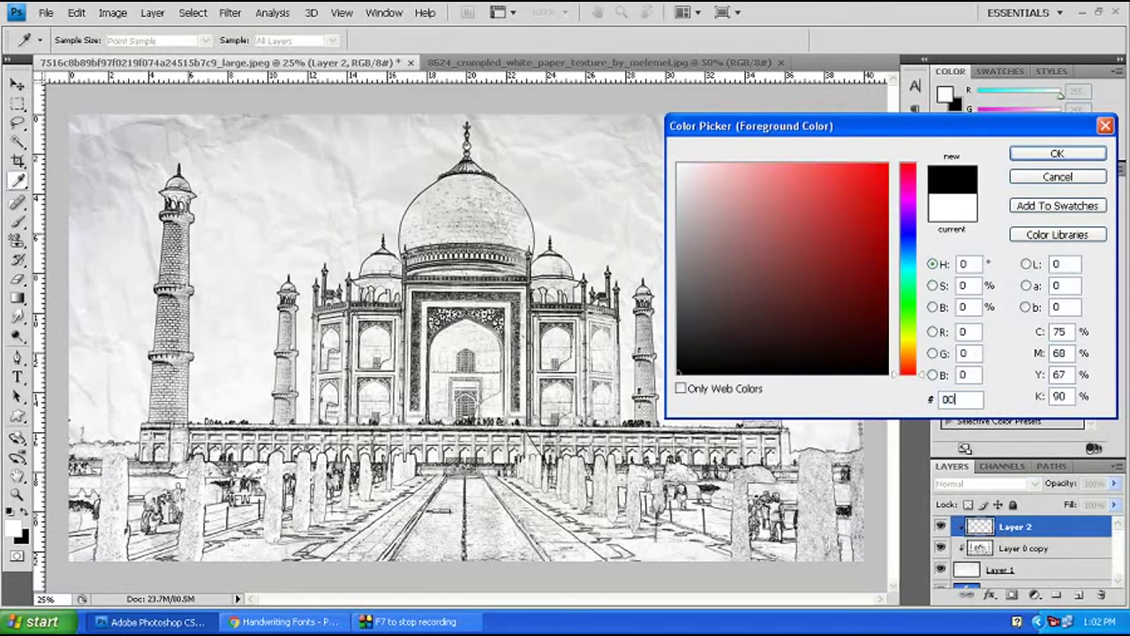
text(36)
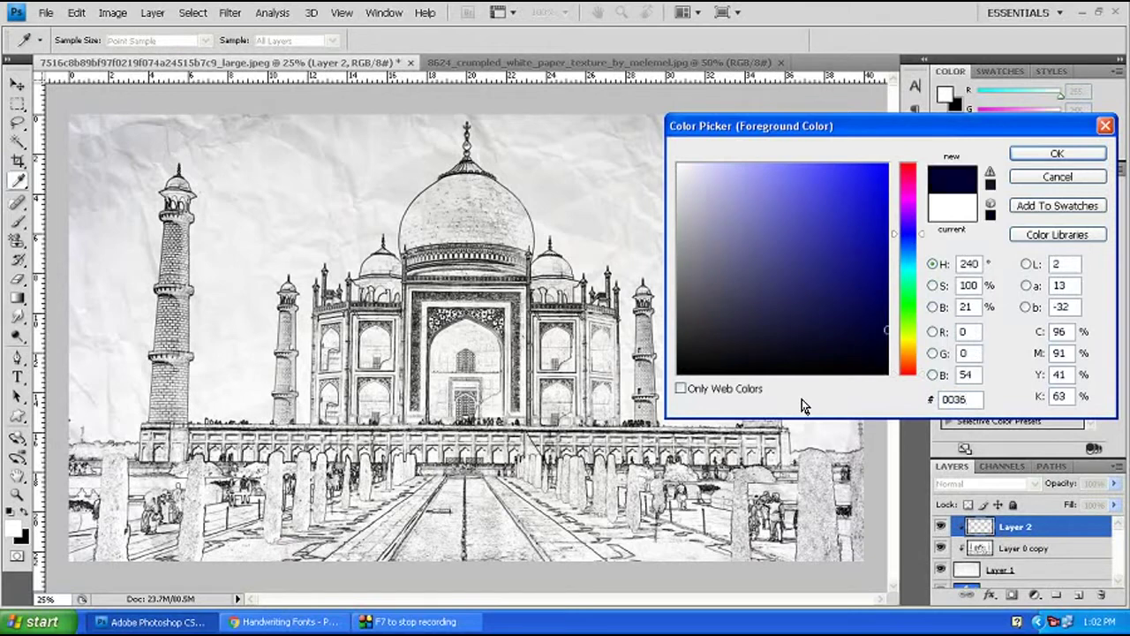
text(a5)
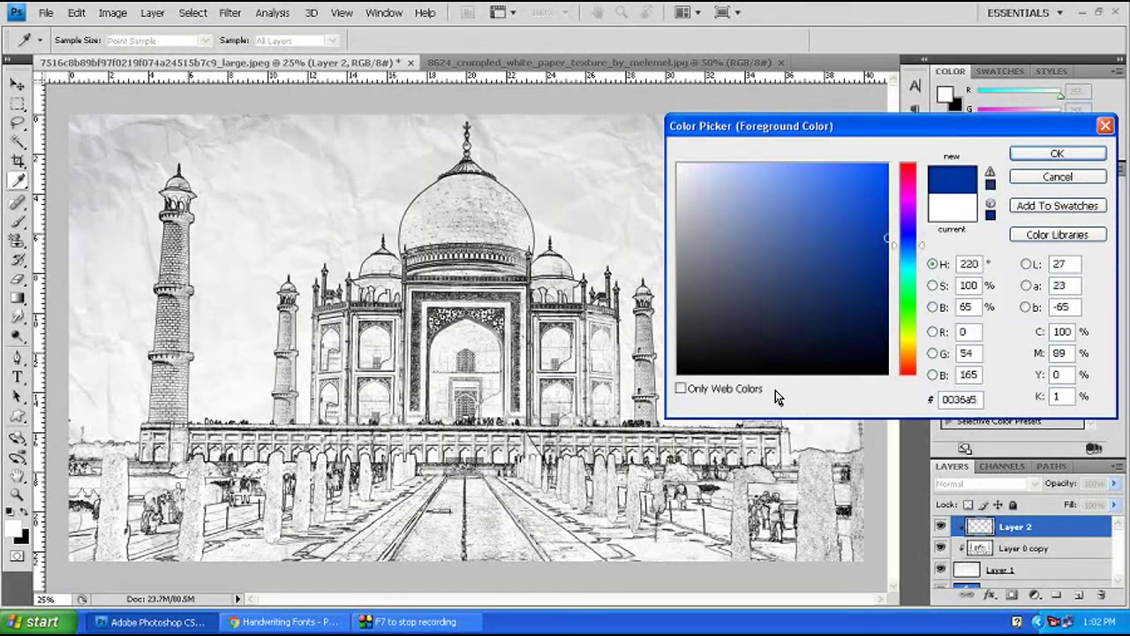
click(1028, 156)
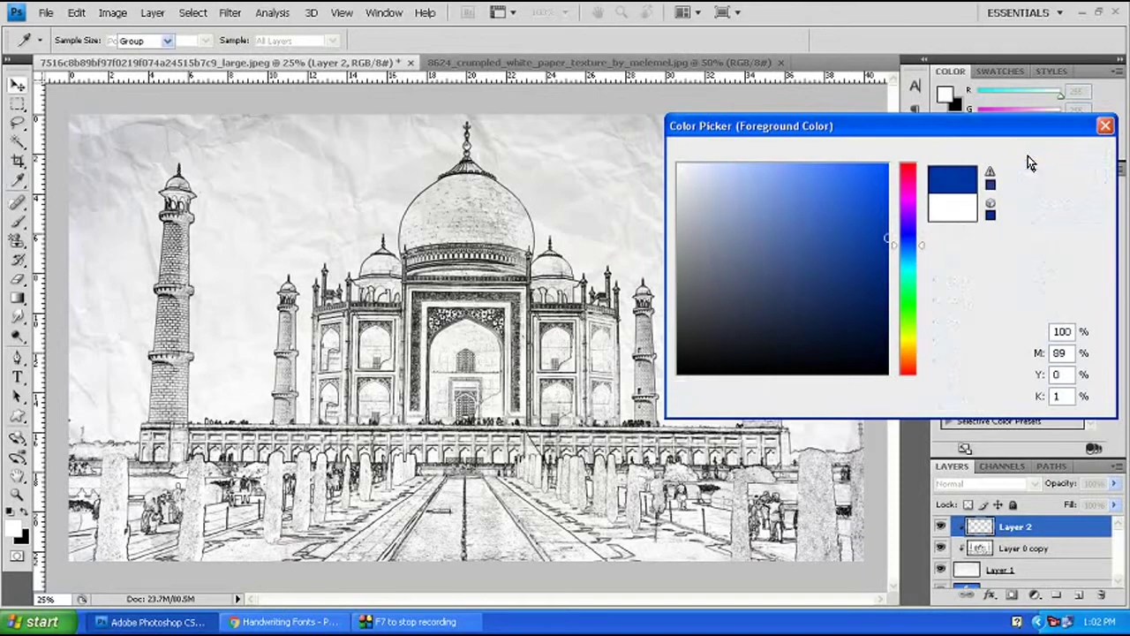
key(v)
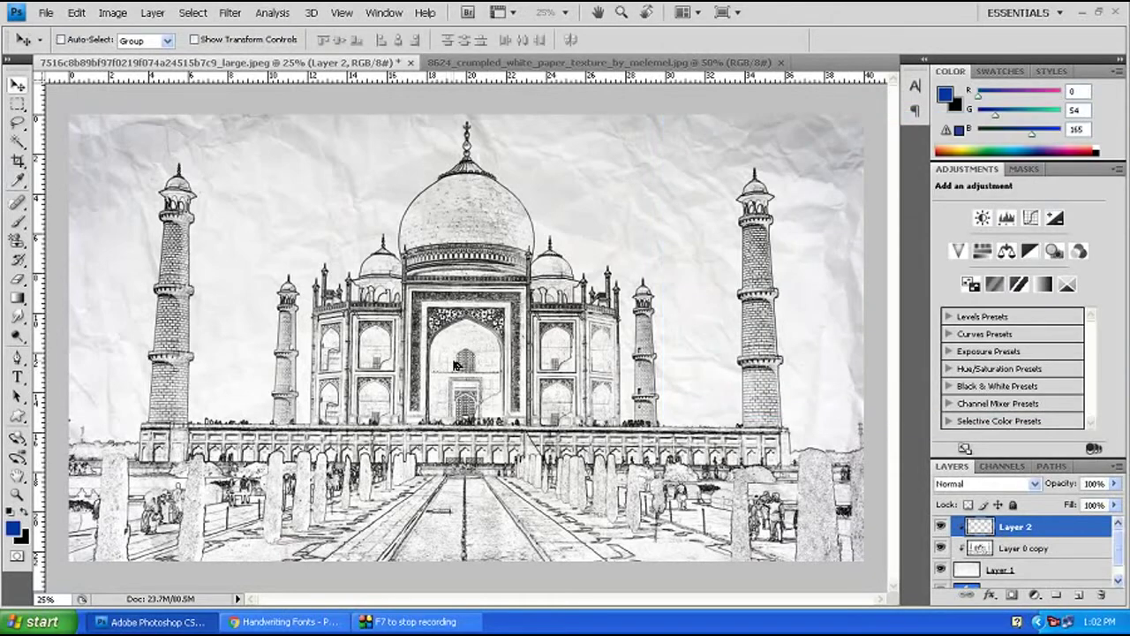
Fill Layer 2 with the dark blue, set it to Screen, and add an empty Layer 3.
key(alt+BackSpace)
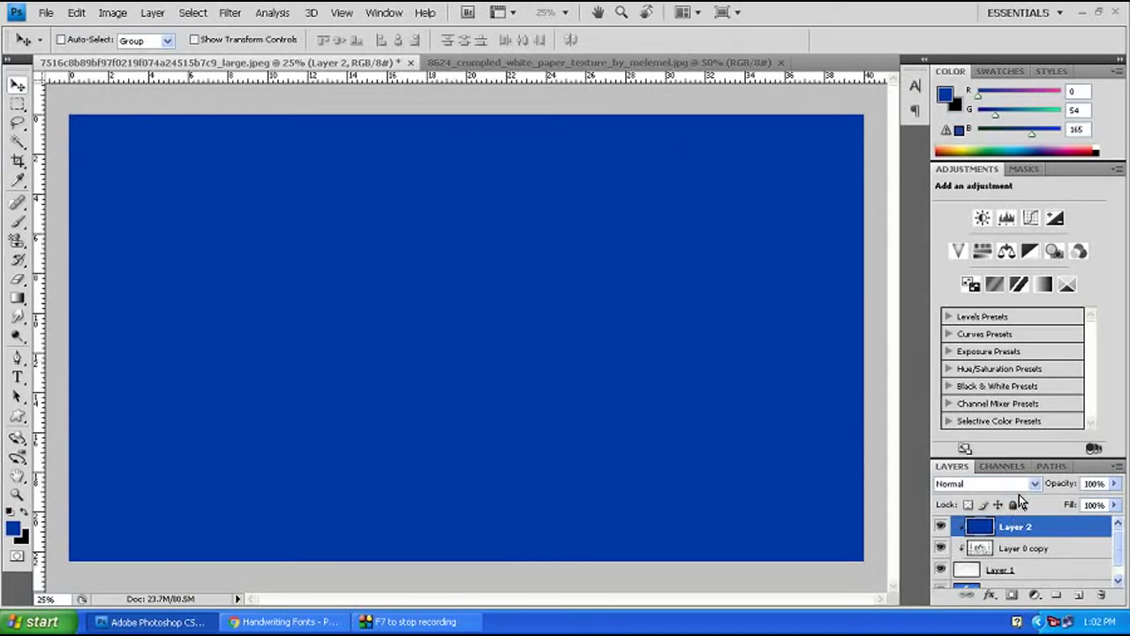
click(1019, 484)
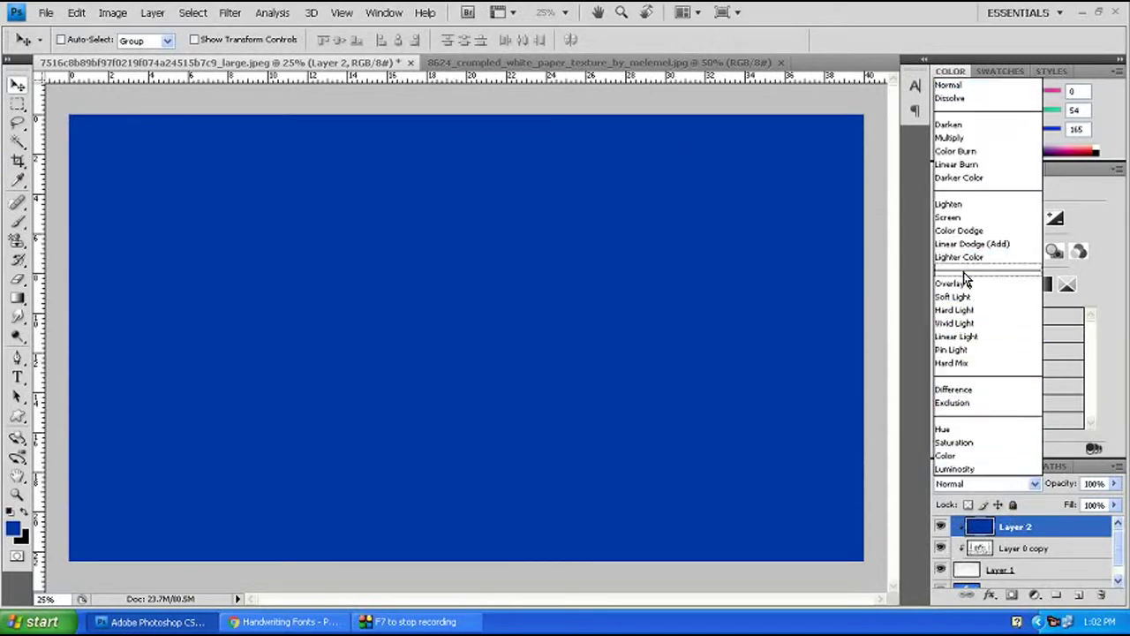
click(963, 219)
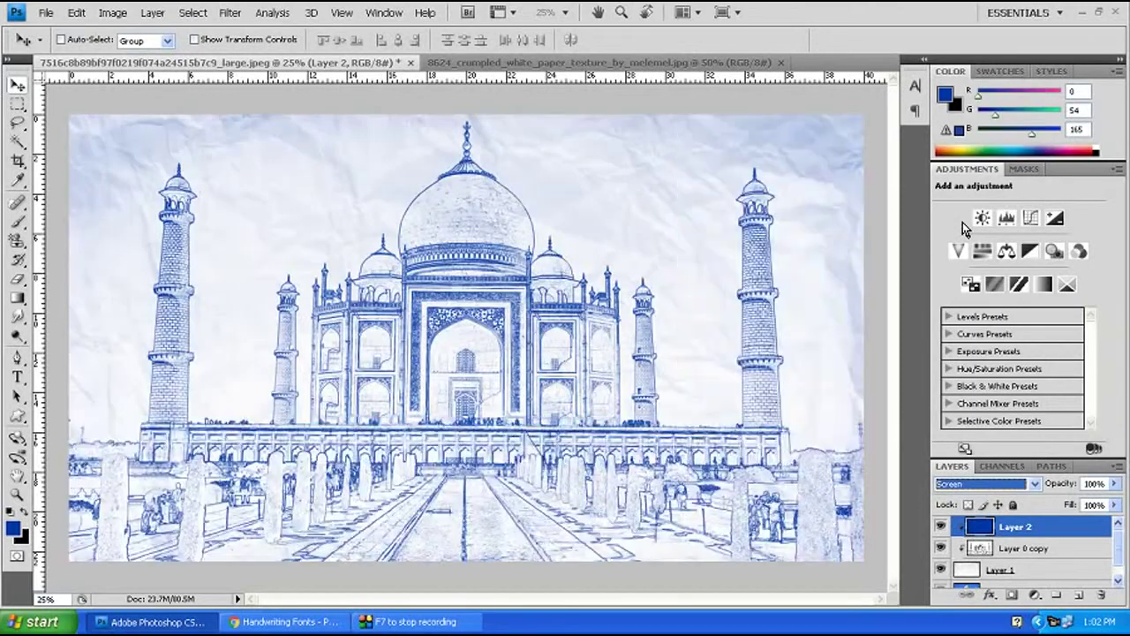
click(722, 333)
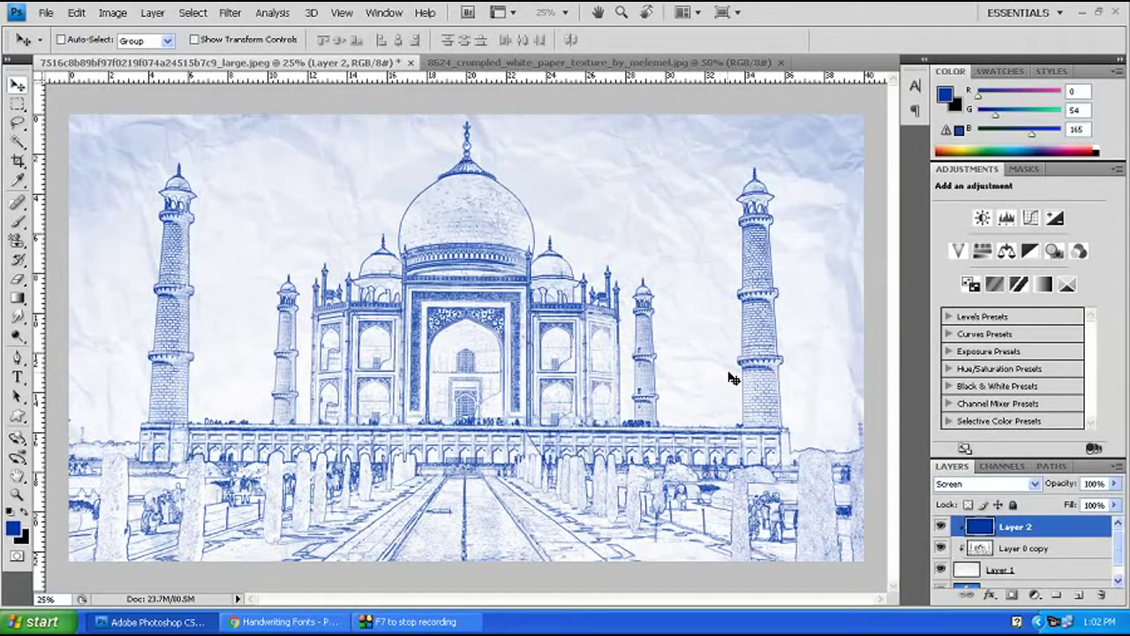
key(ctrl+shift+n)
key(Return)
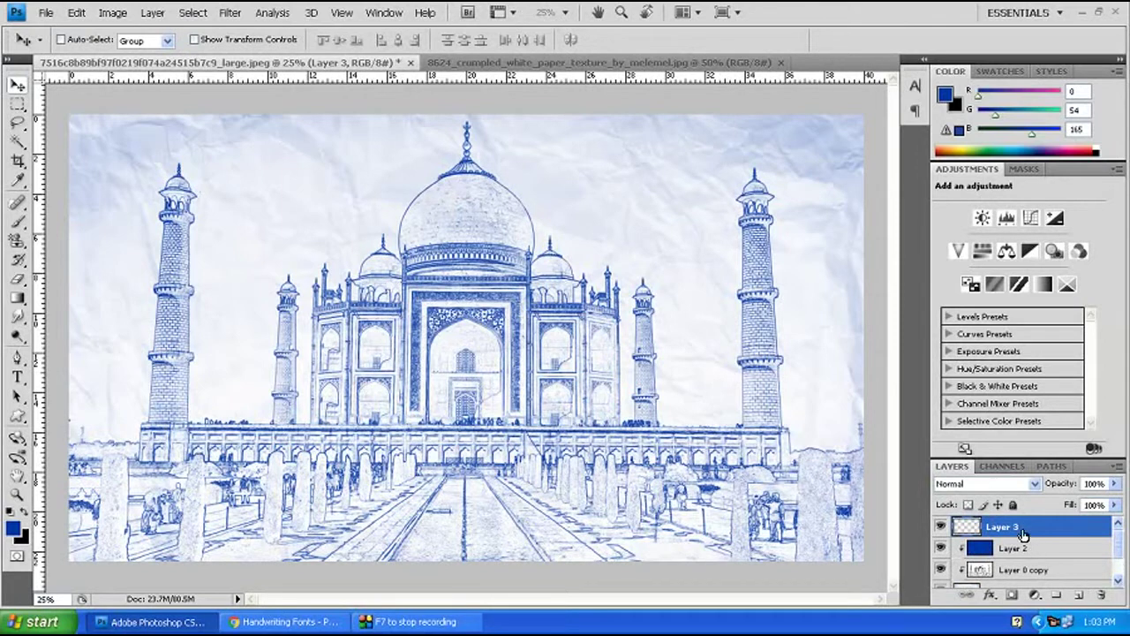
On Layer 3's pixels, select a rectangle just inside the image edges.
click(1013, 596)
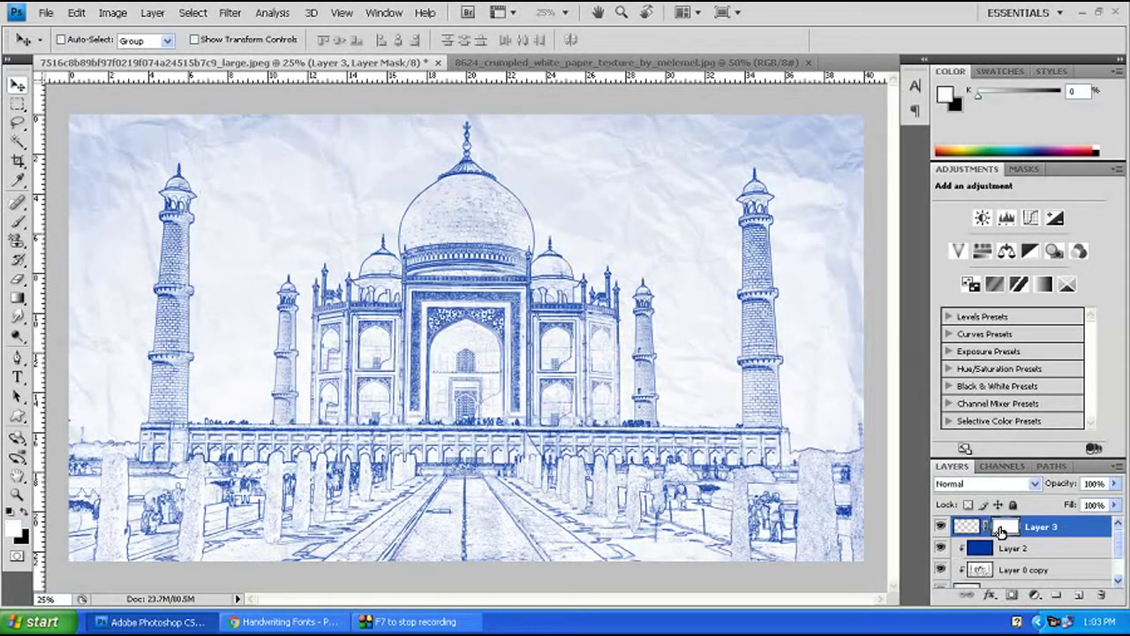
click(969, 528)
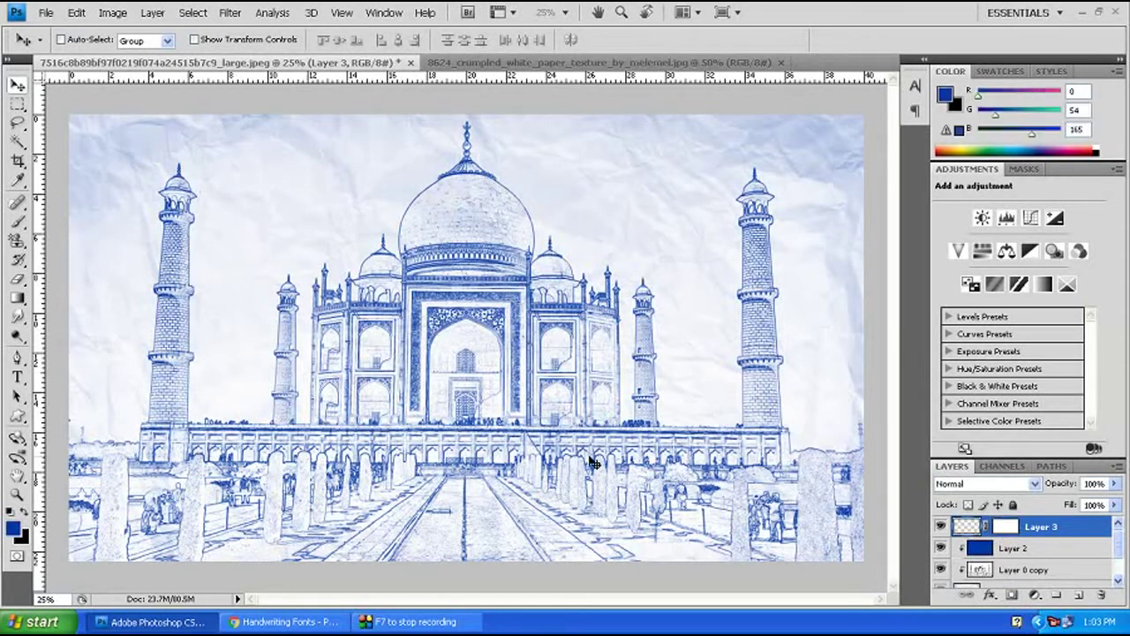
click(18, 104)
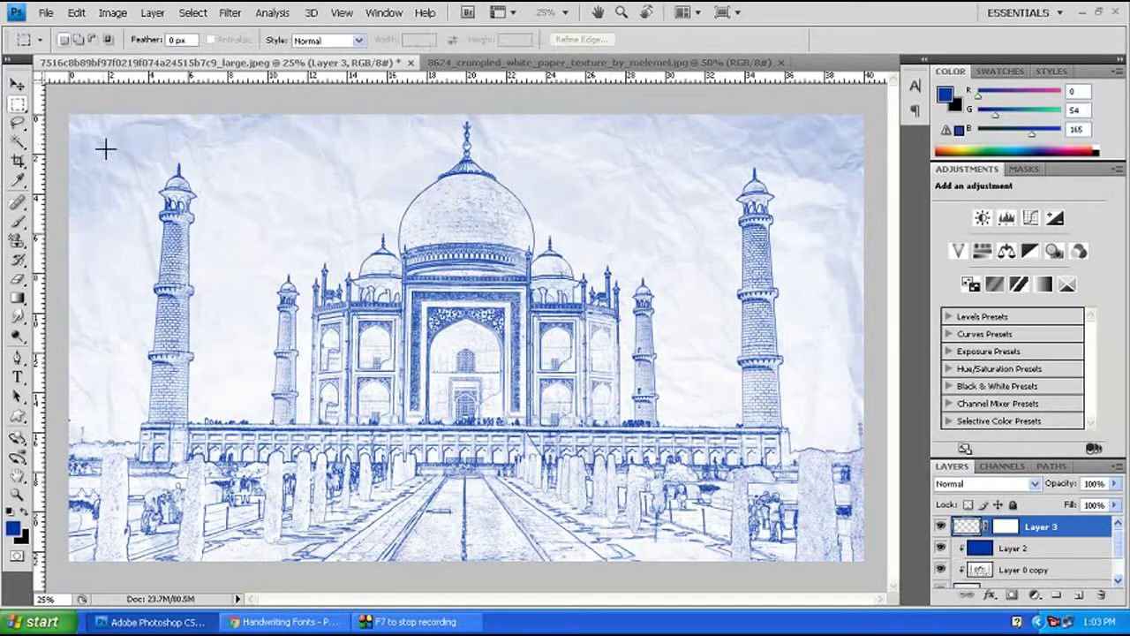
mouse_move(91, 136)
mouse_down()
mouse_move(544, 314)
mouse_move(848, 547)
mouse_up()
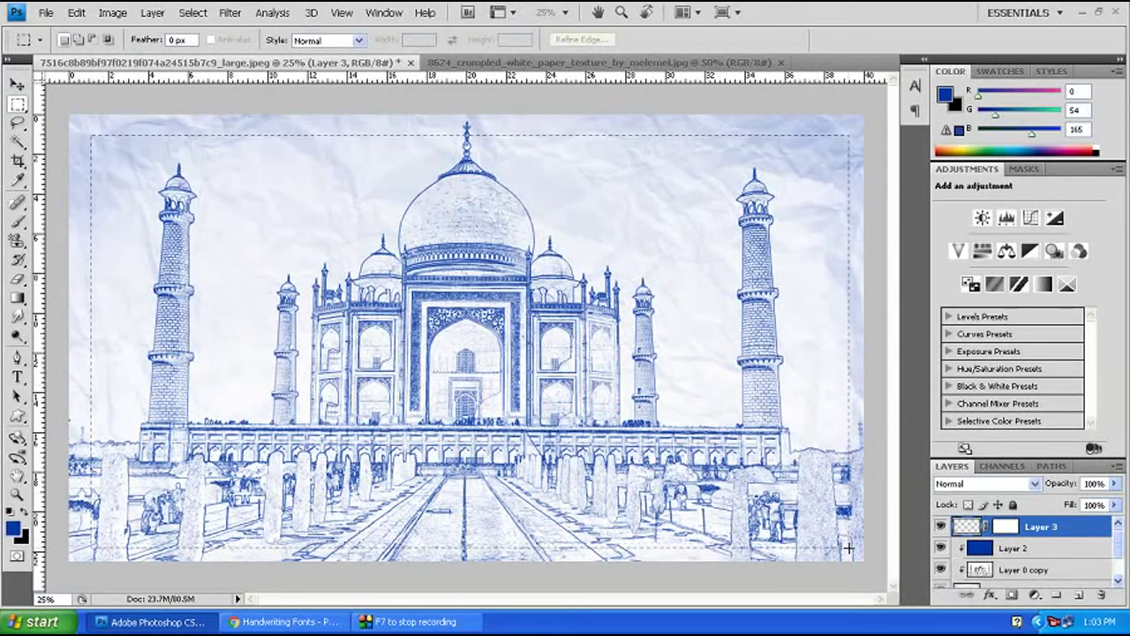
drag(849, 548, 845, 554)
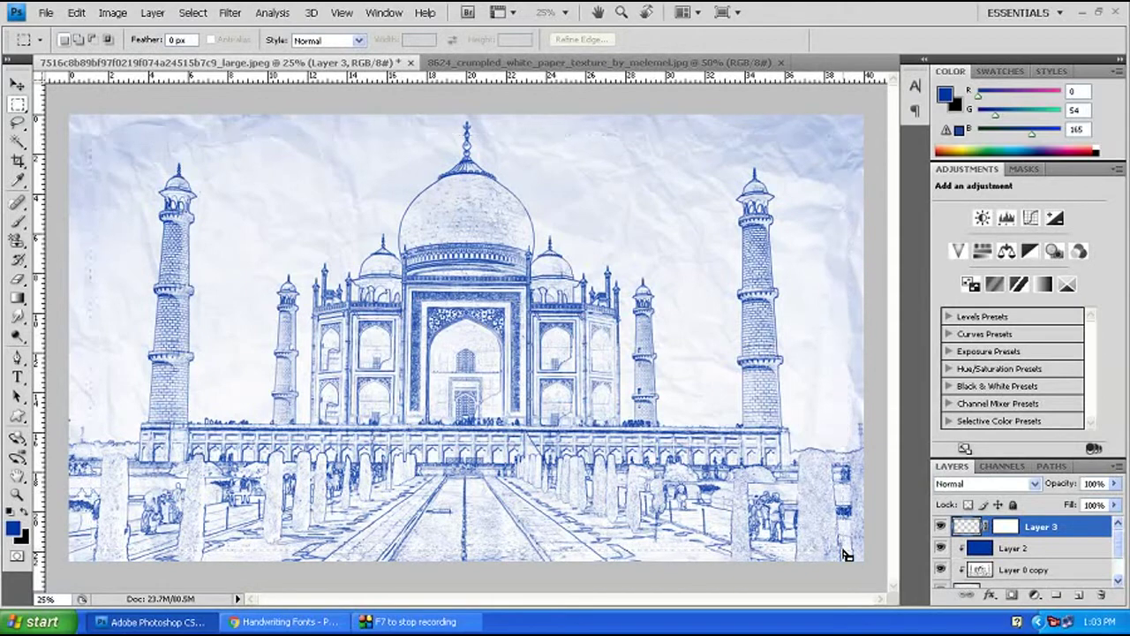
Stroke the selection 5 px inside in blue, then deselect.
key(alt+e)
key(s)
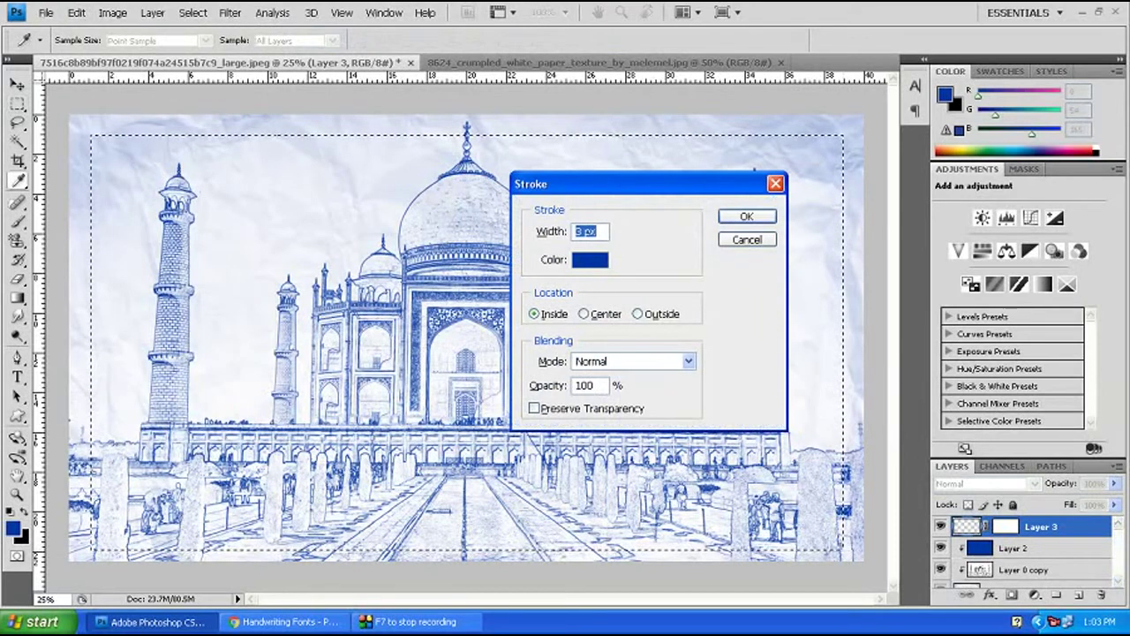
key(Left)
text(5)
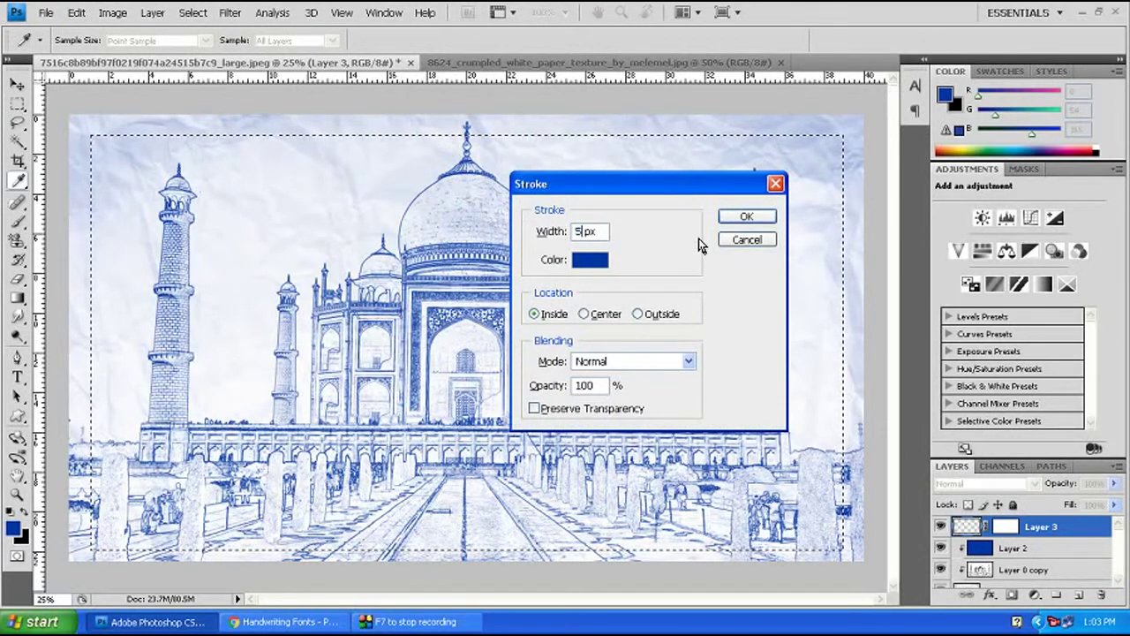
click(534, 315)
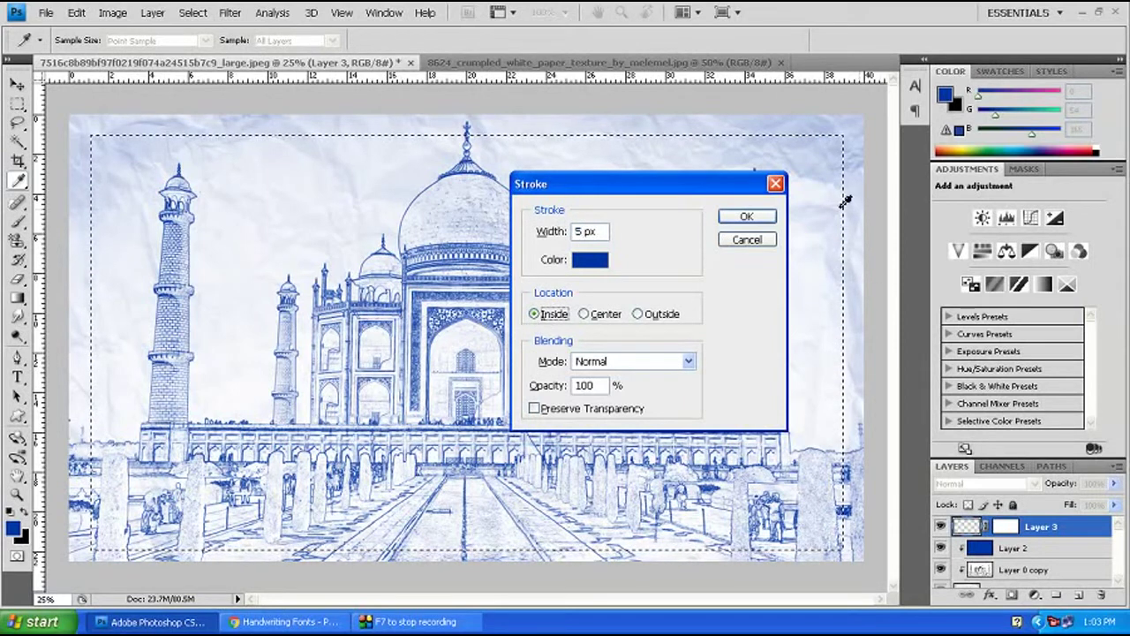
click(763, 214)
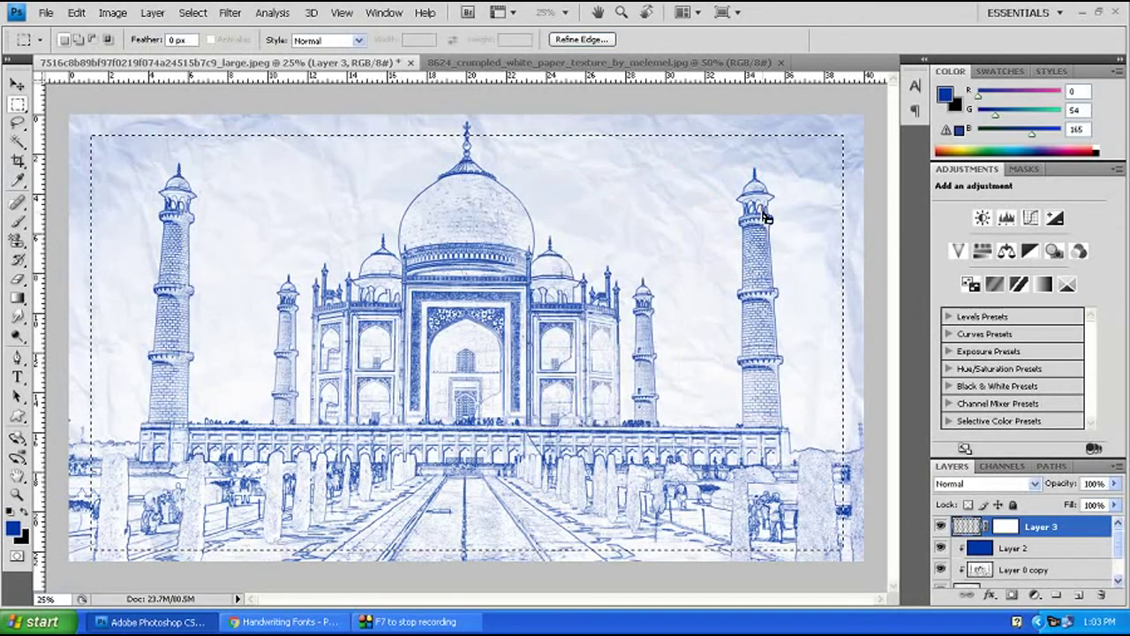
key(ctrl+d)
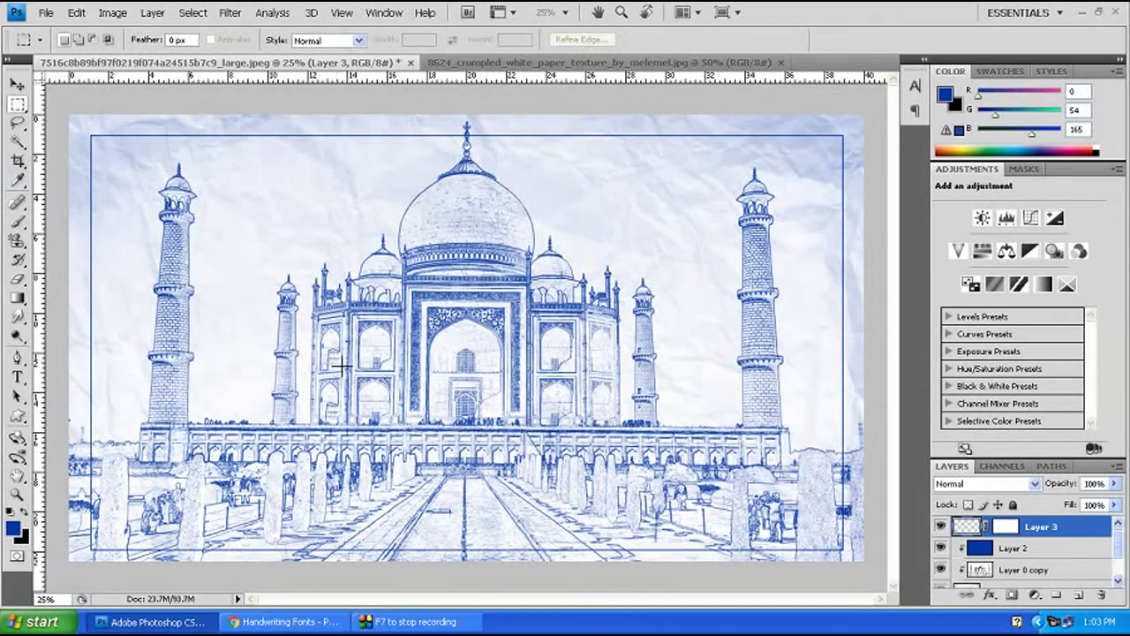
Erase patches of the blue border with the scattered 36 eraser brush at size 200.
key(b)
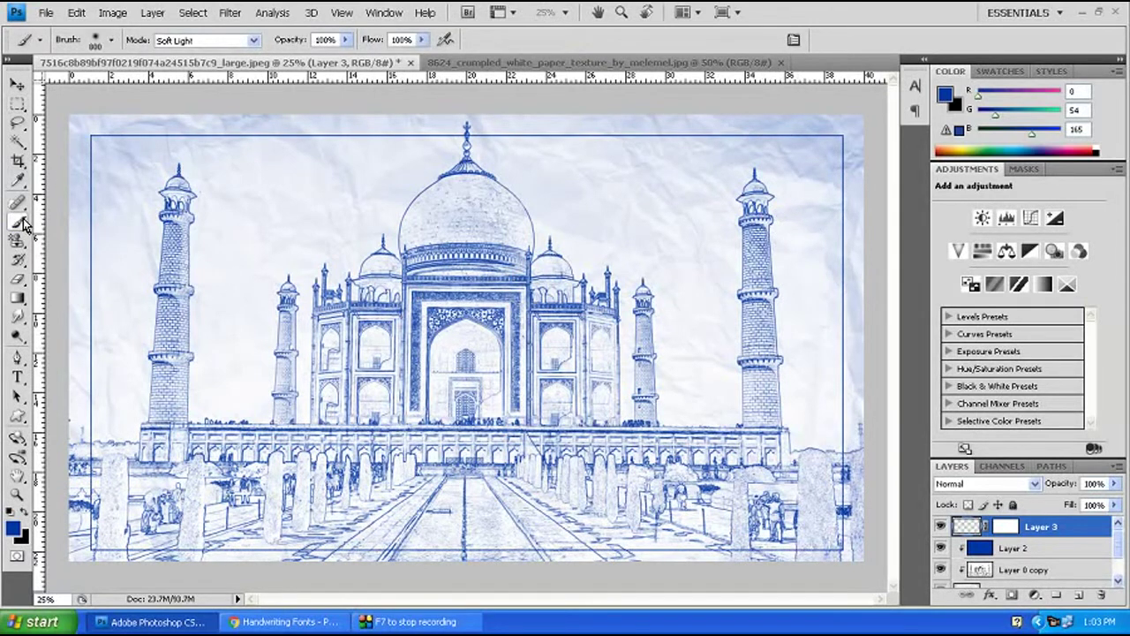
click(18, 280)
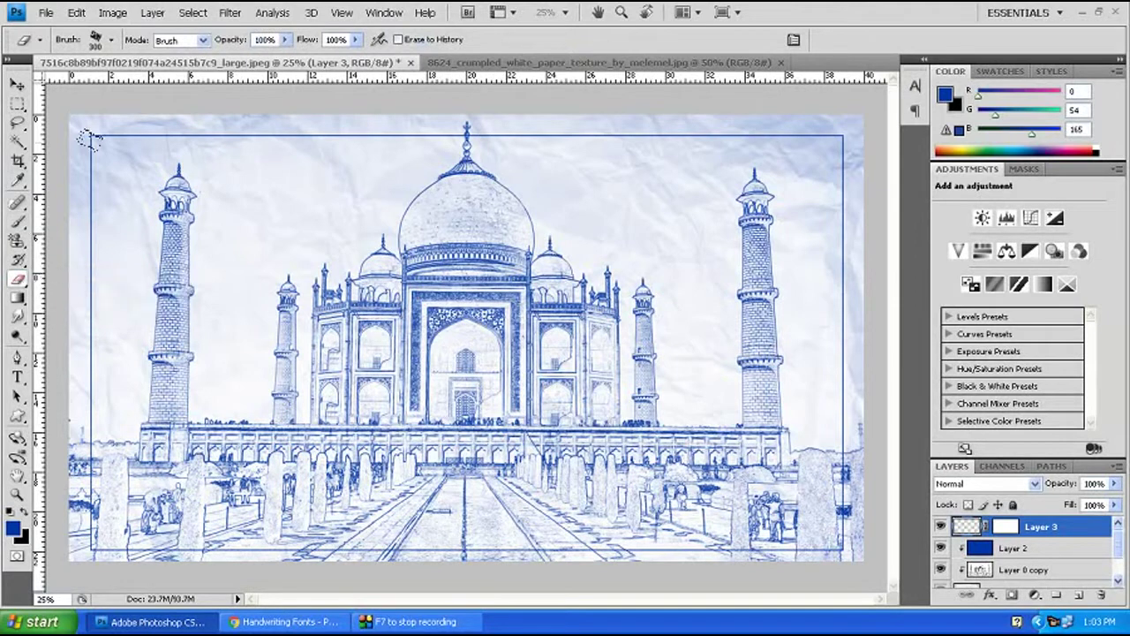
click(112, 41)
drag(189, 202, 189, 223)
double_click(42, 247)
key(bracketleft)
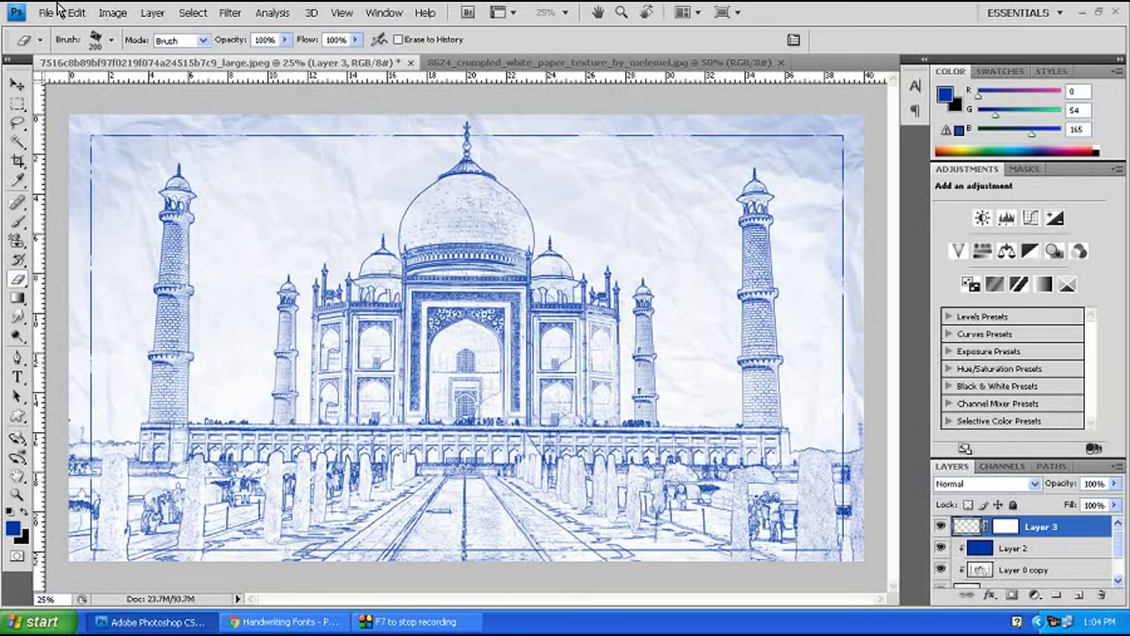
click(16, 84)
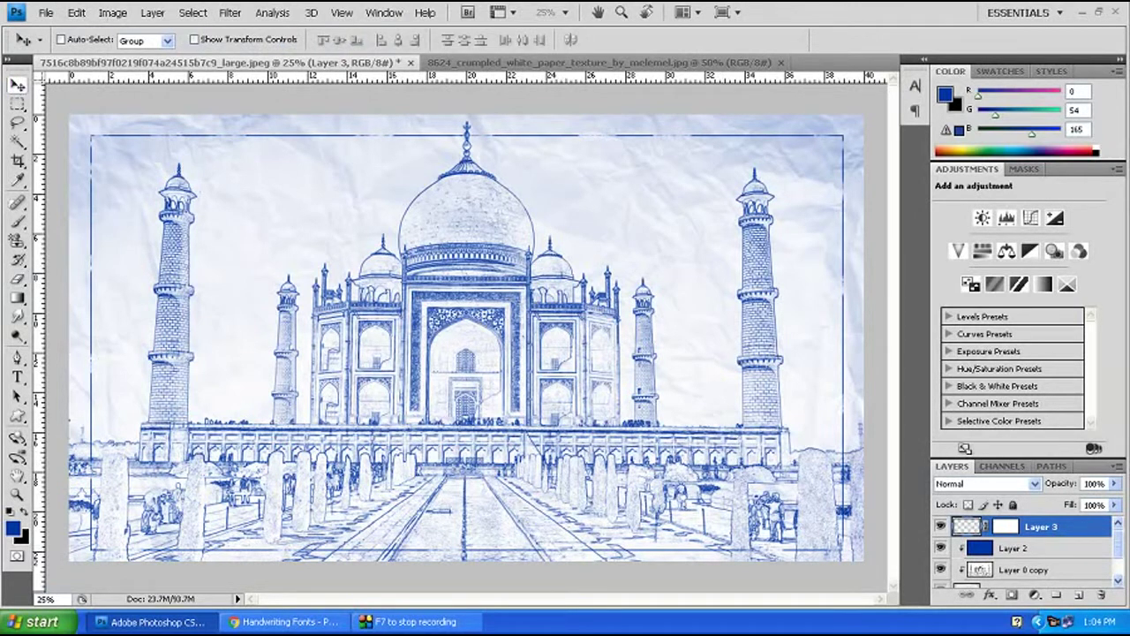
Free-transform the Layer 0 copy sketch down to about 91% and commit.
click(1039, 571)
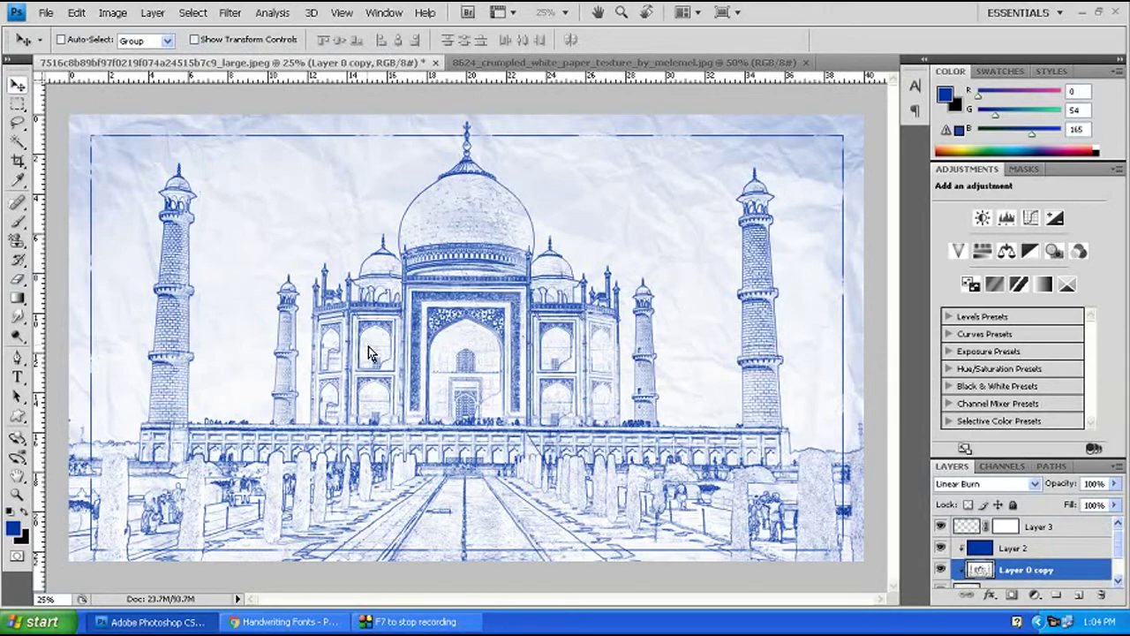
key(ctrl+t)
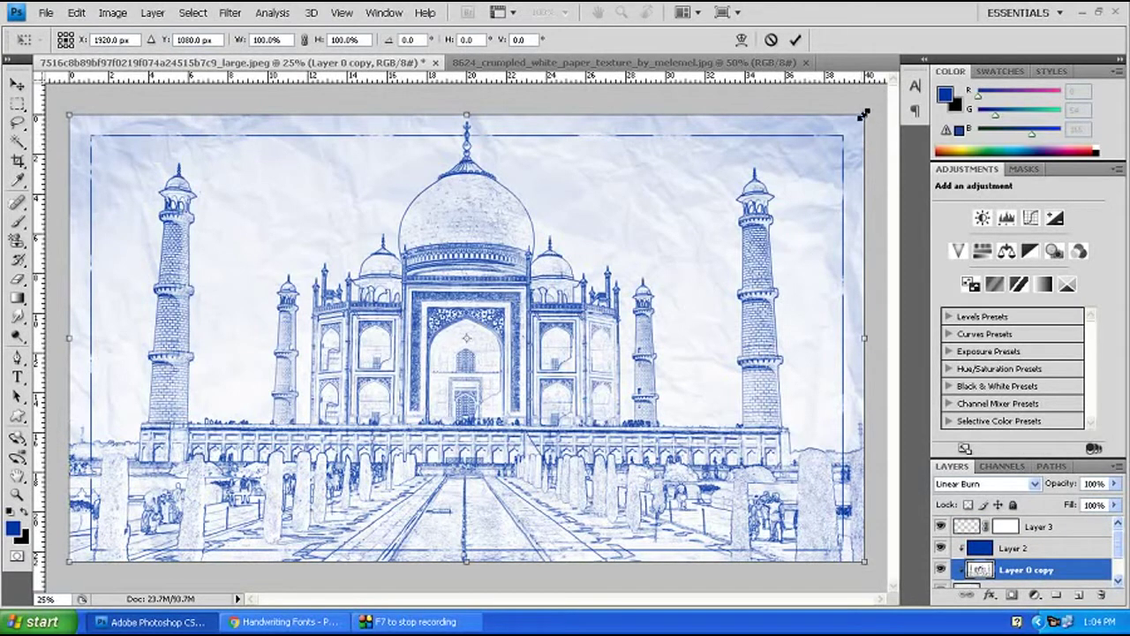
drag(864, 114, 837, 154)
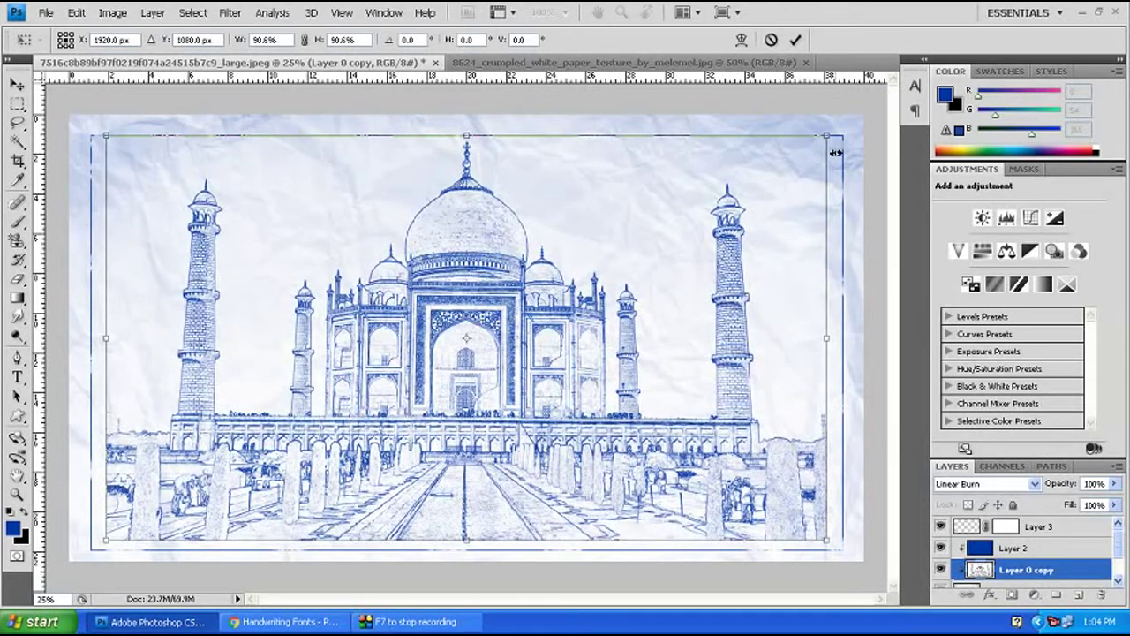
key(Return)
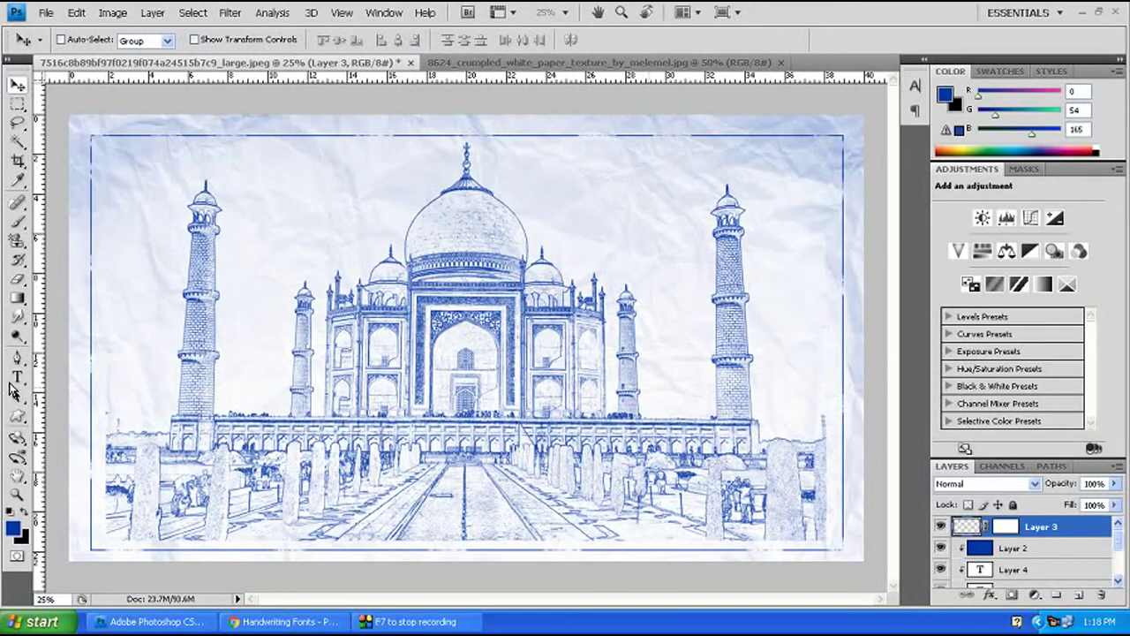
Choose the Type tool with the Architects Daughter font.
click(18, 377)
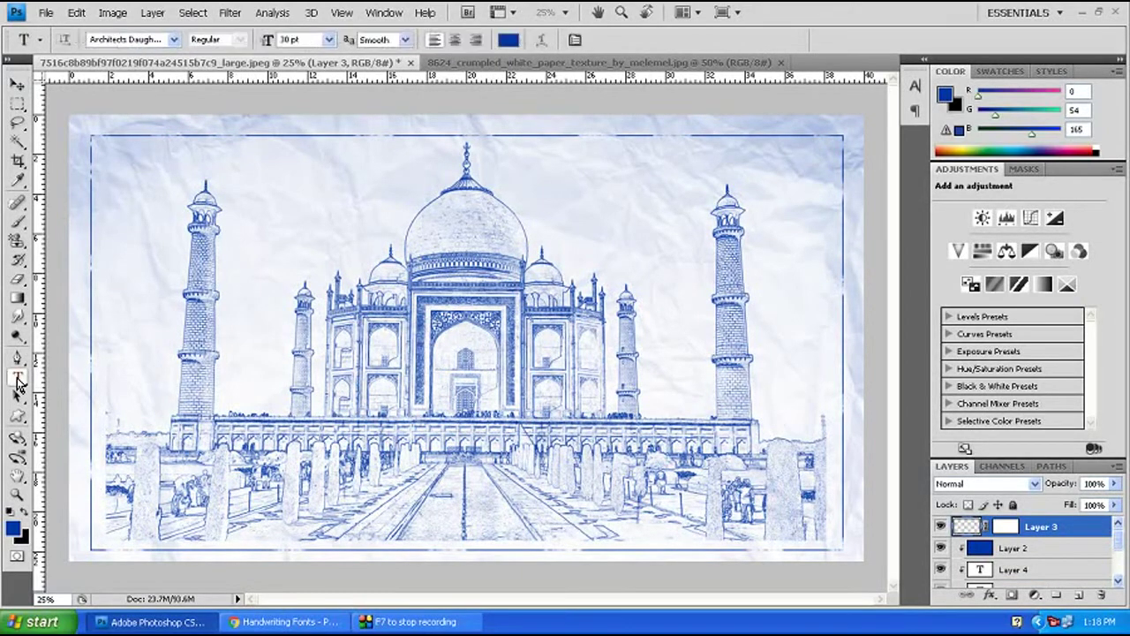
click(174, 40)
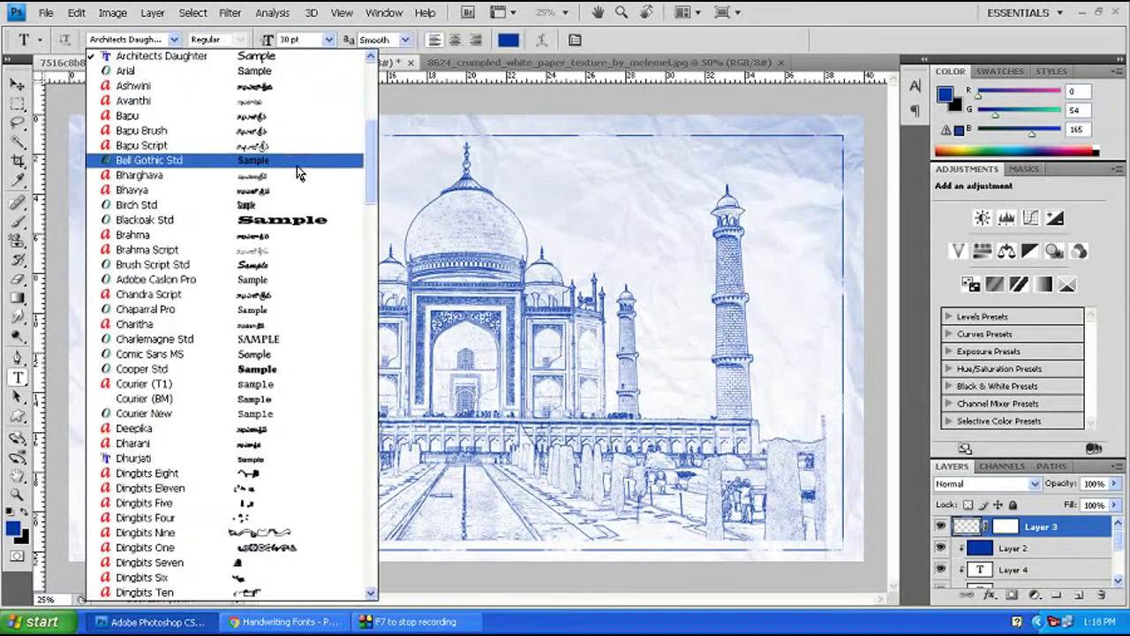
scroll(194, 163, up, 1)
scroll(195, 168, up, 5)
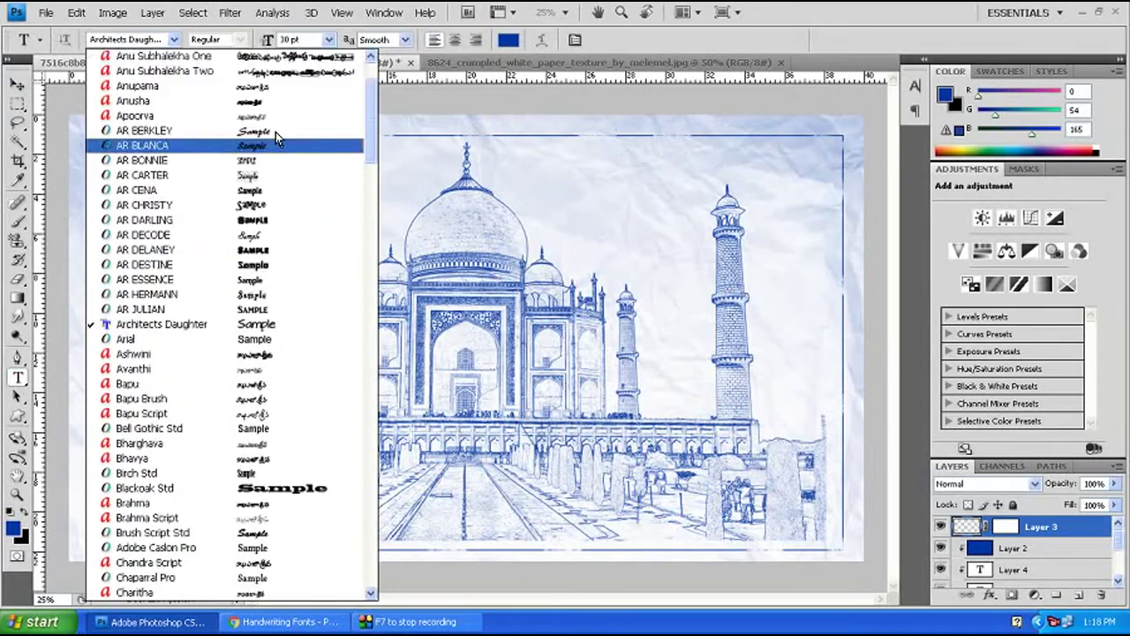
click(189, 325)
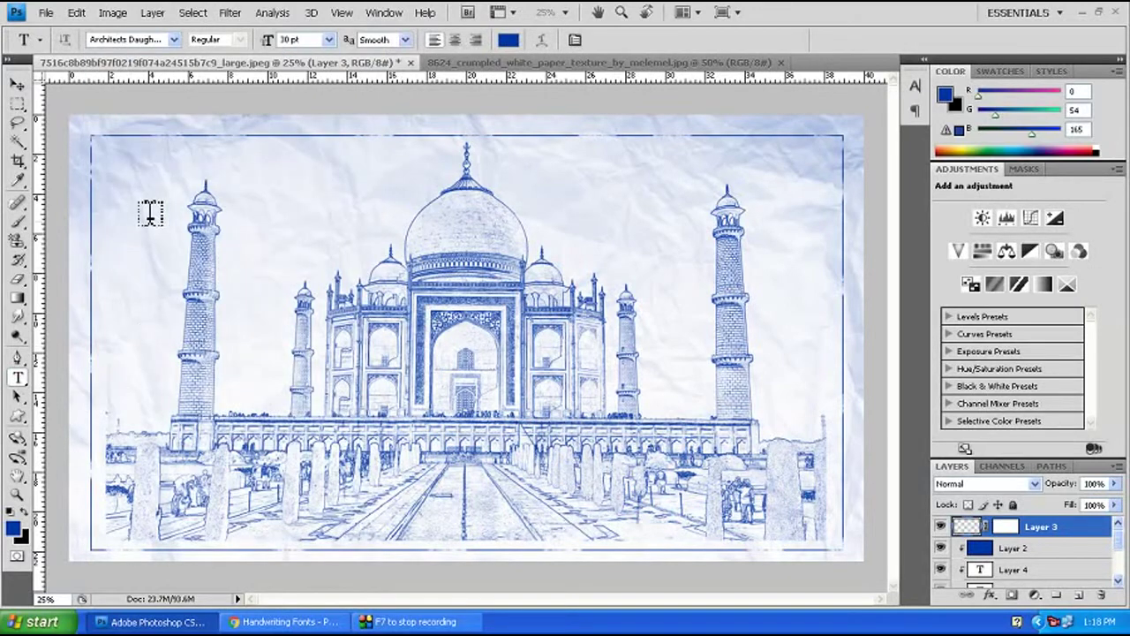
Place an underlined 60 pt 'PROJECT A' title at the top-left and commit it.
click(137, 173)
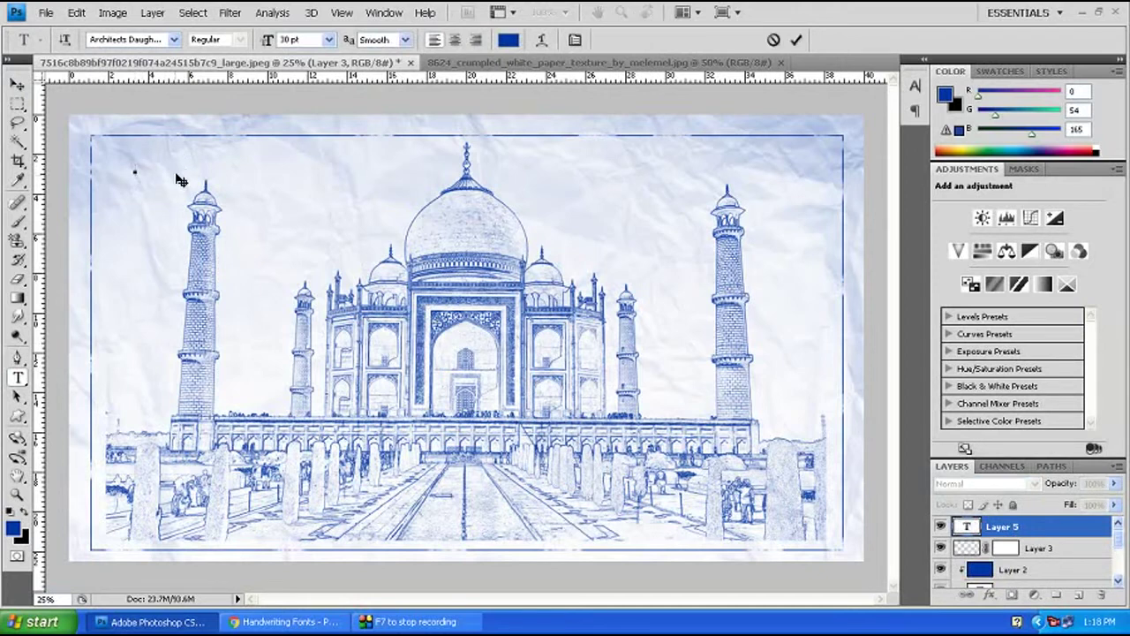
click(329, 42)
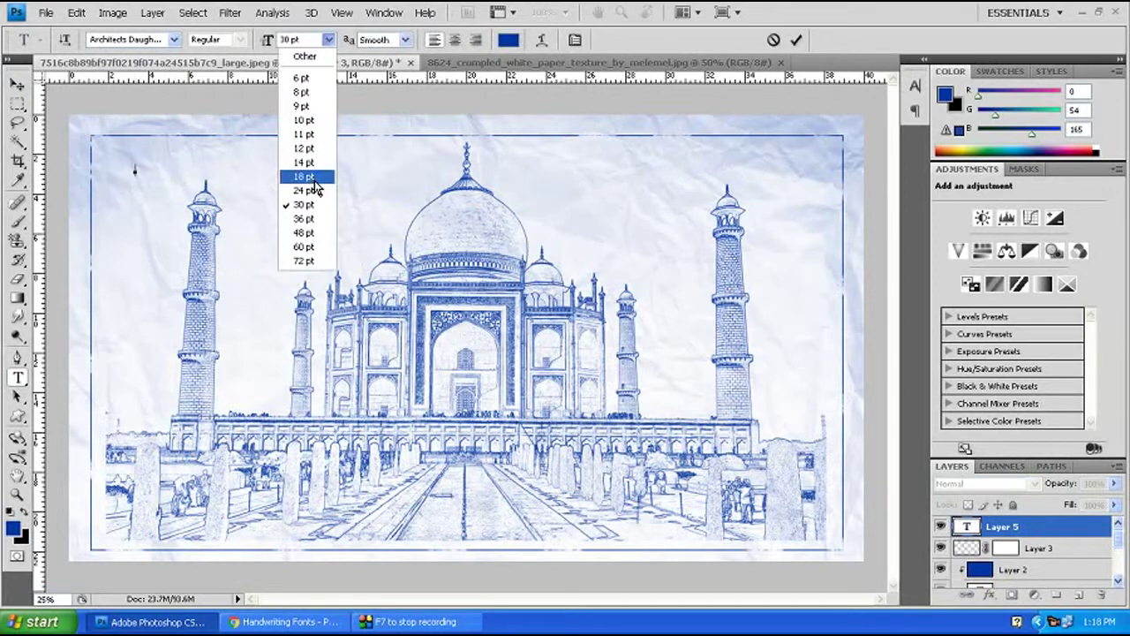
click(304, 247)
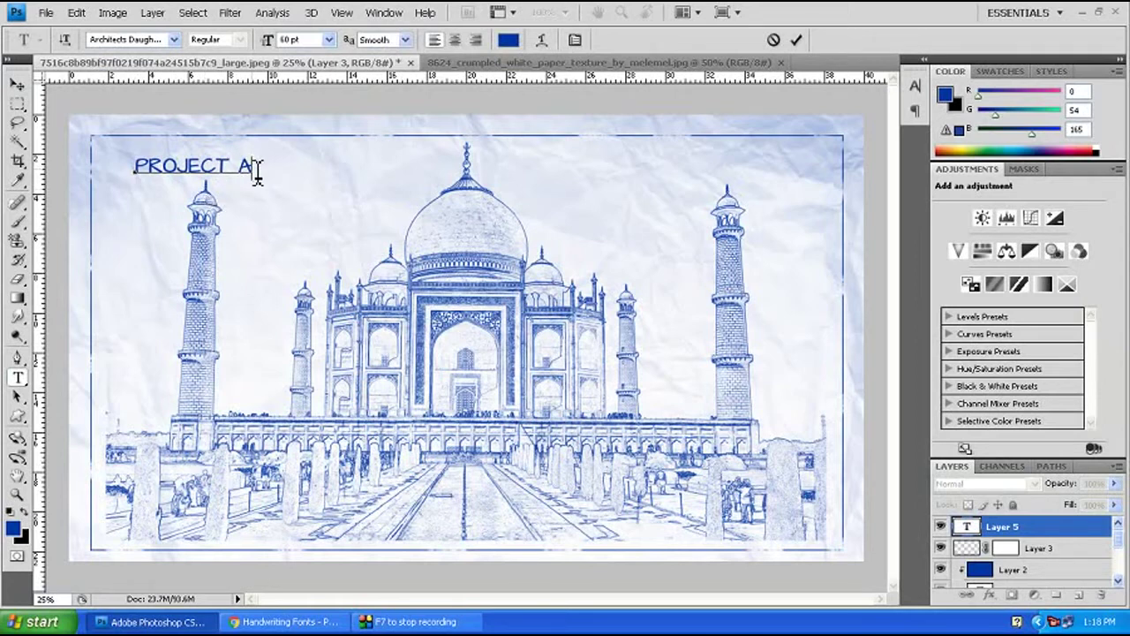
key(ctrl+a)
click(575, 40)
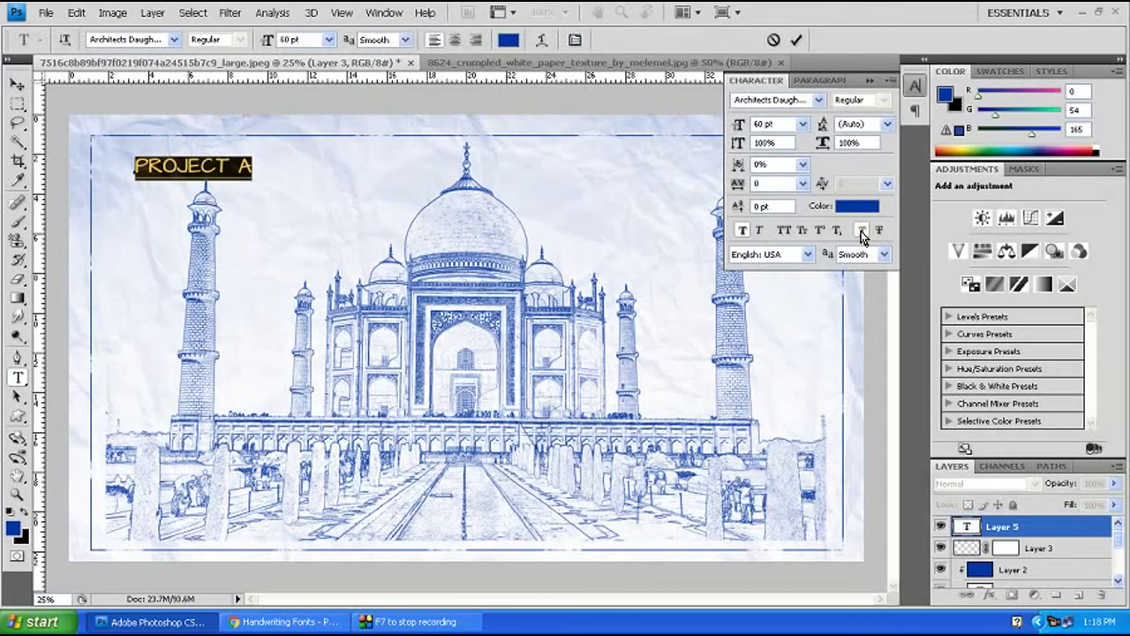
click(16, 84)
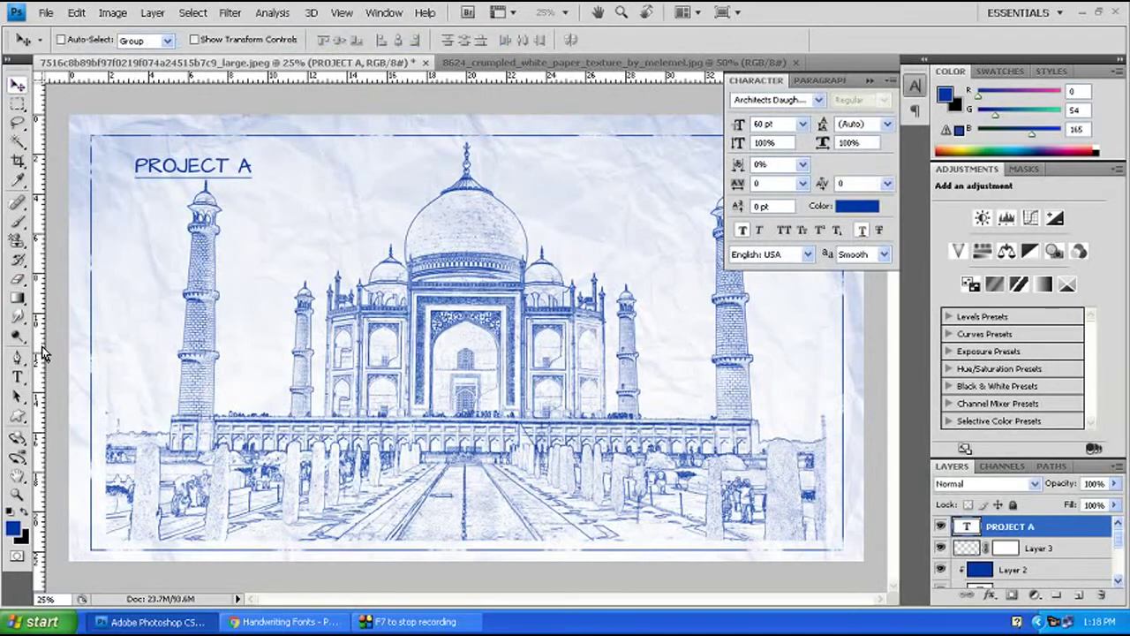
click(21, 379)
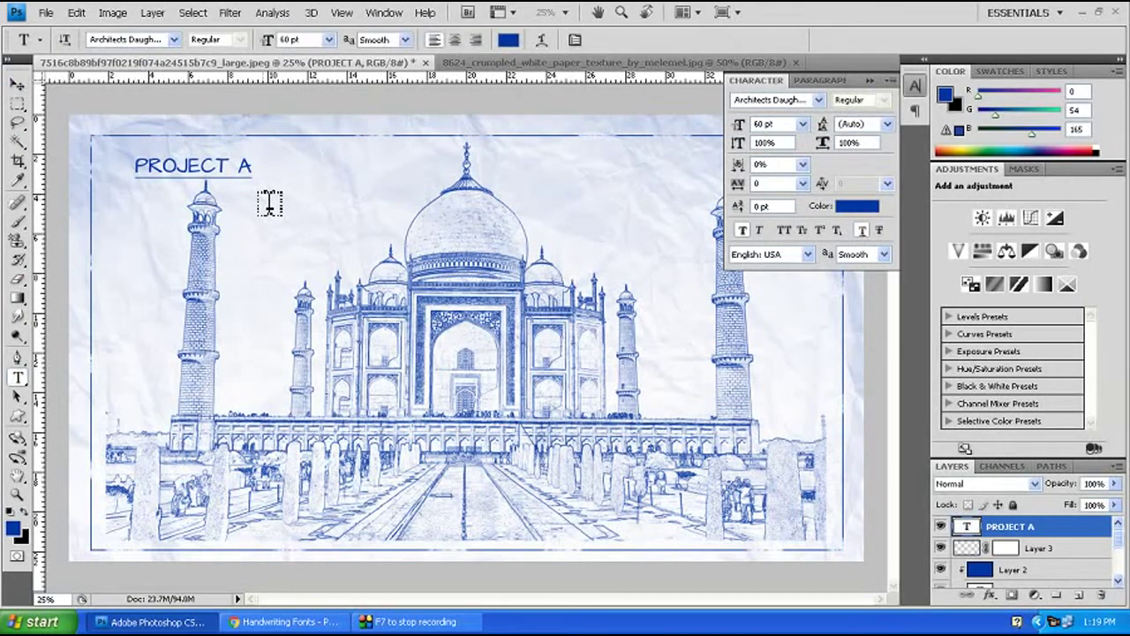
Add a 30 pt 'BUILDER : SHAH JAHAN' text line below the title and commit it.
click(263, 198)
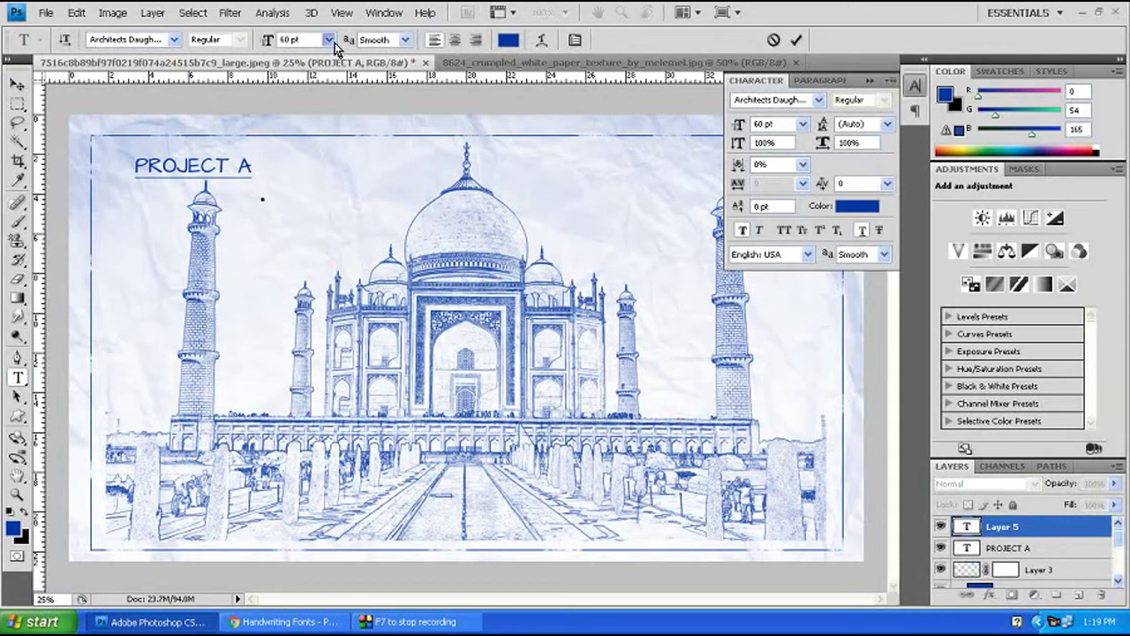
click(331, 41)
click(305, 205)
text(BUILDER : SHAH JAHAN)
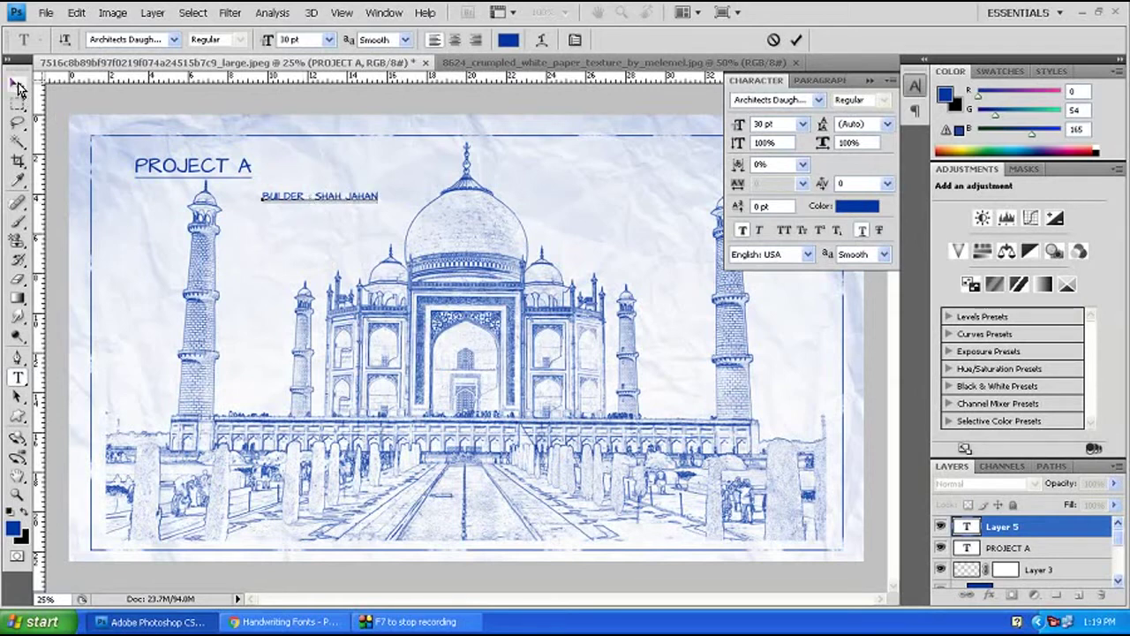
drag(382, 198, 262, 196)
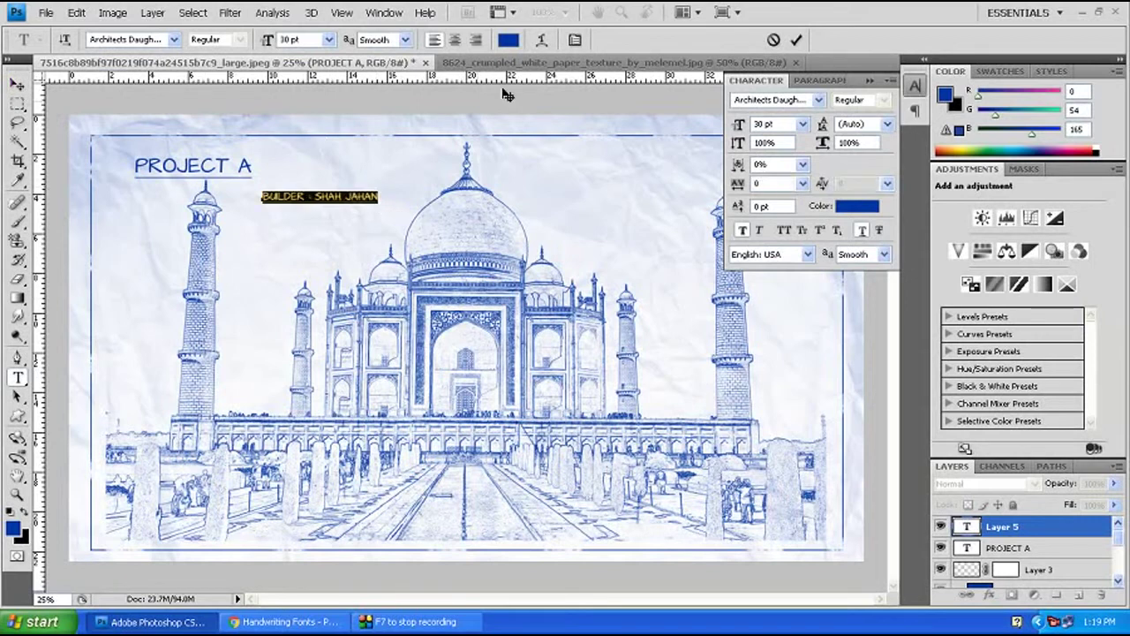
click(574, 42)
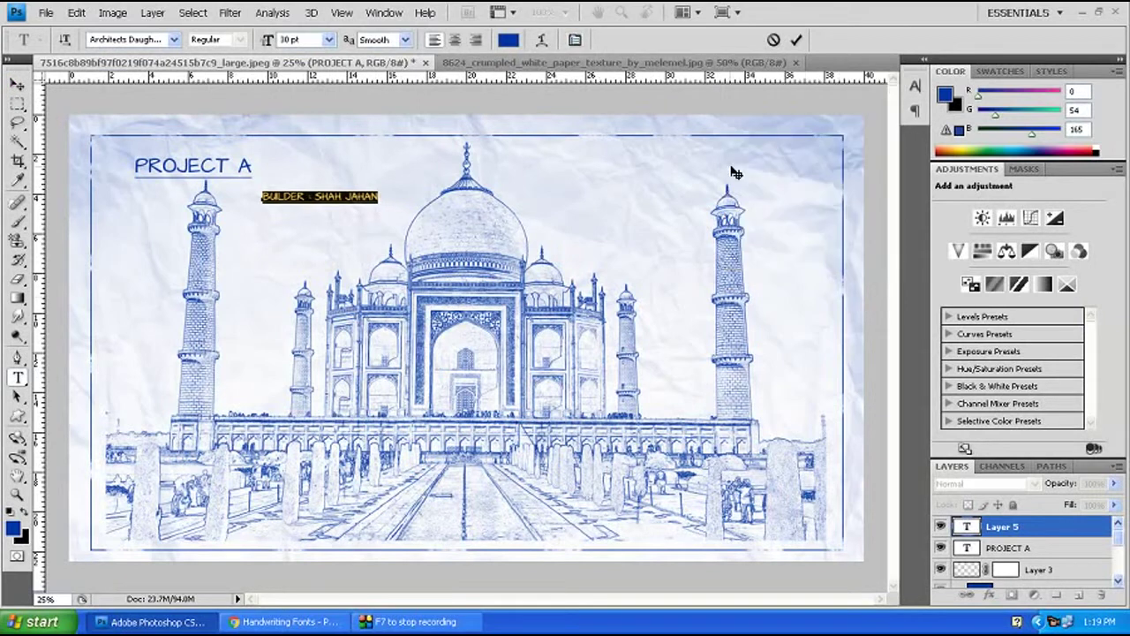
click(575, 40)
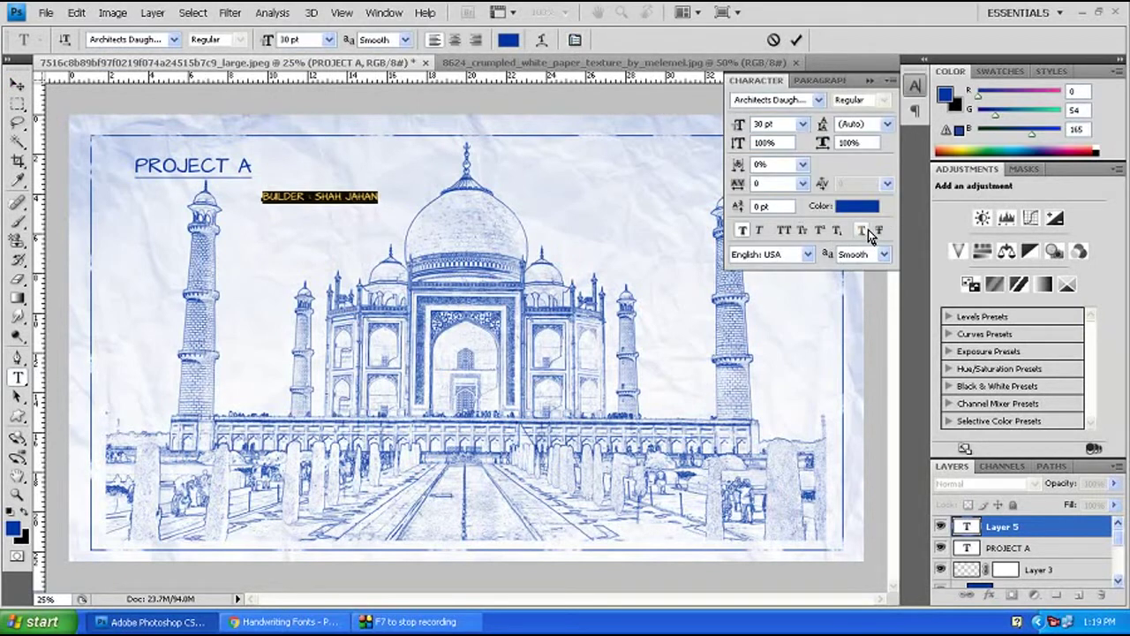
click(17, 84)
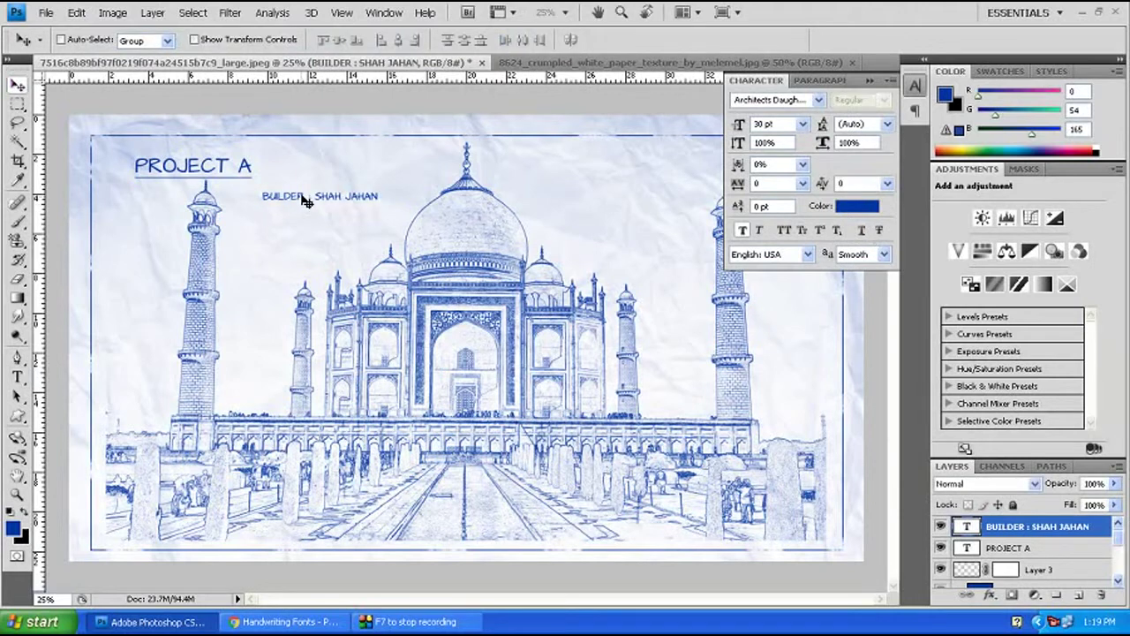
Move PROJECT A toward the top-left and align the builder line directly beneath it.
right_click(188, 172)
click(202, 175)
drag(192, 166, 170, 157)
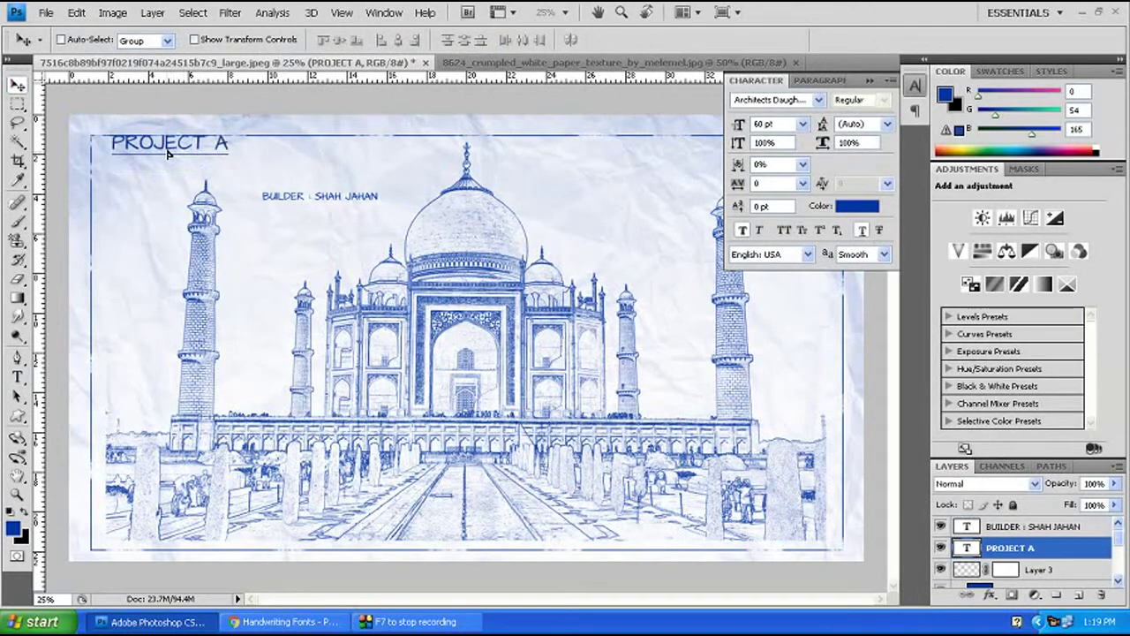
right_click(276, 202)
click(300, 202)
drag(292, 200, 146, 181)
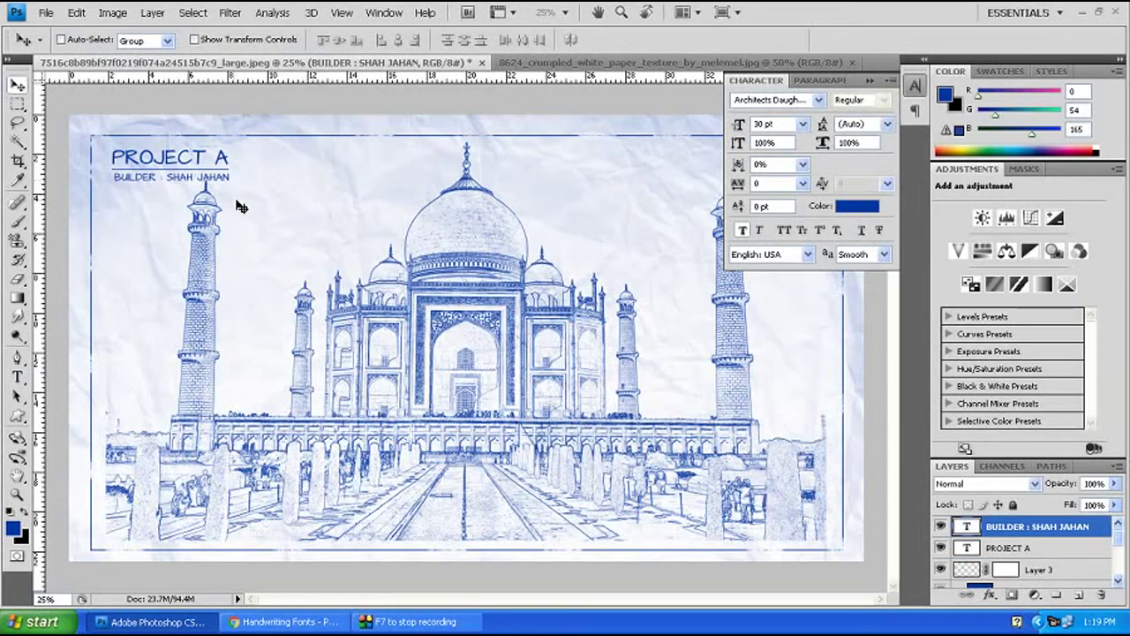
key(Left)
key(Left)
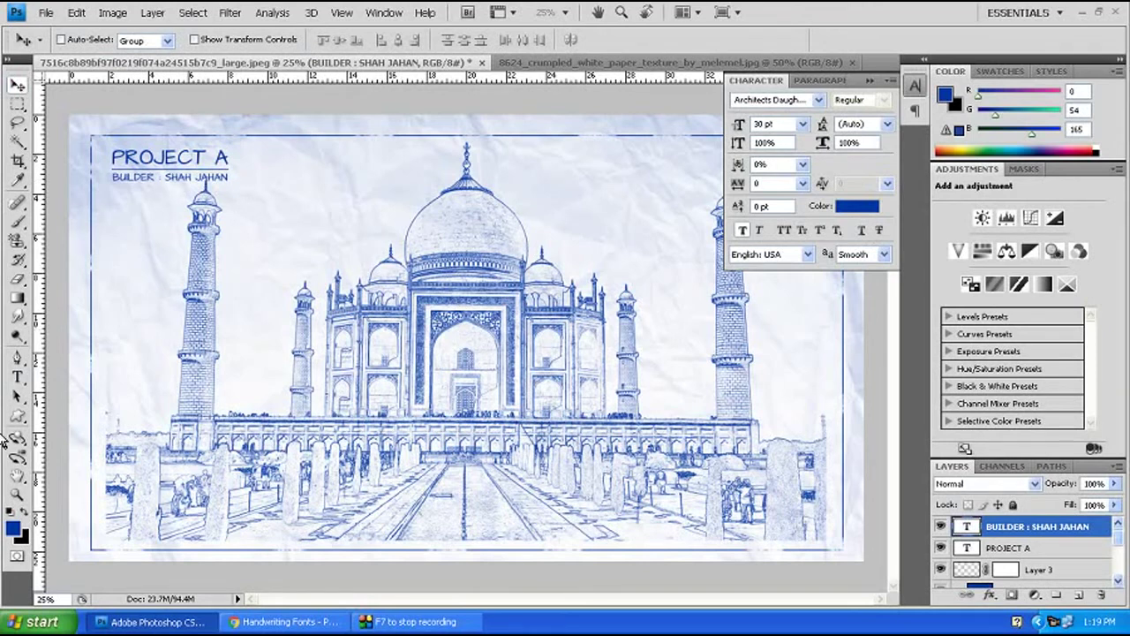
Select the PROJECT A title text for editing.
click(18, 378)
drag(113, 159, 231, 159)
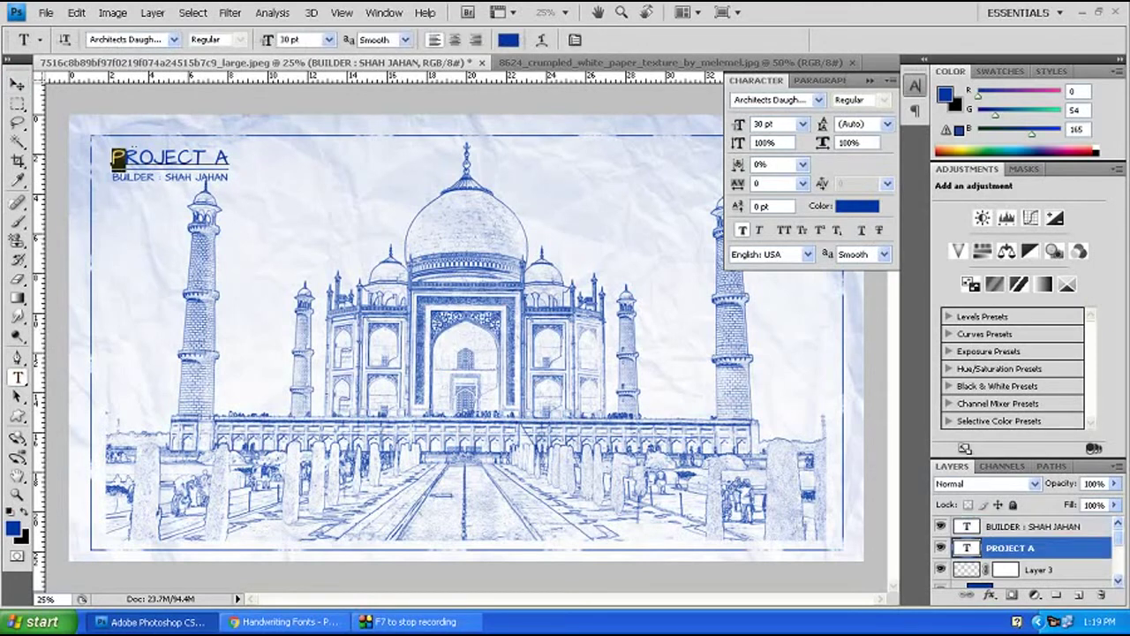
click(203, 159)
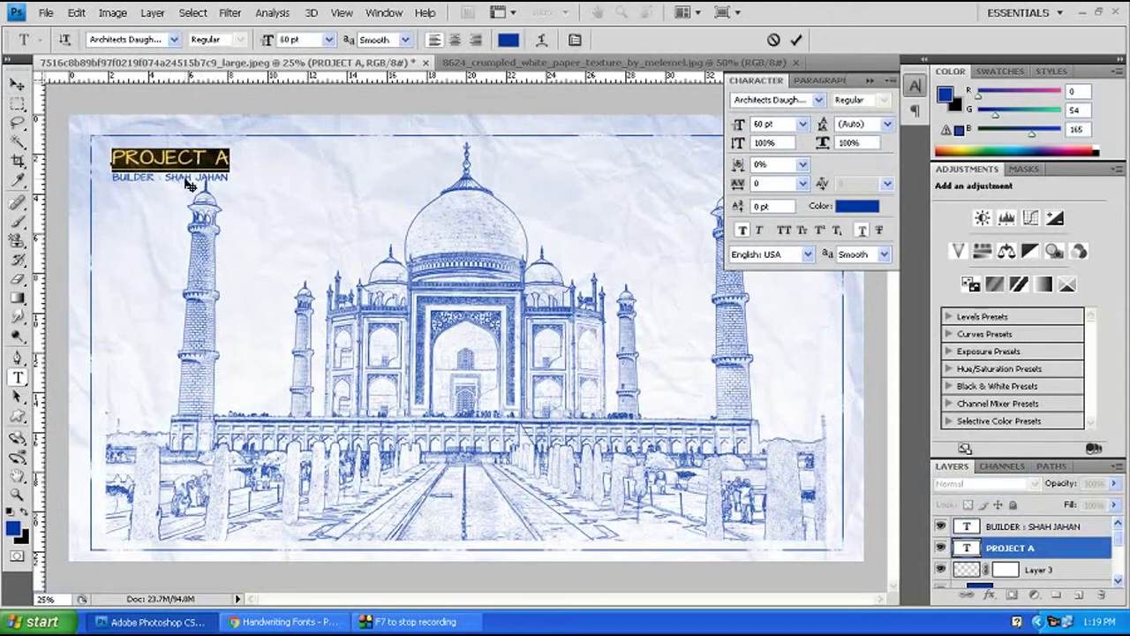
click(283, 622)
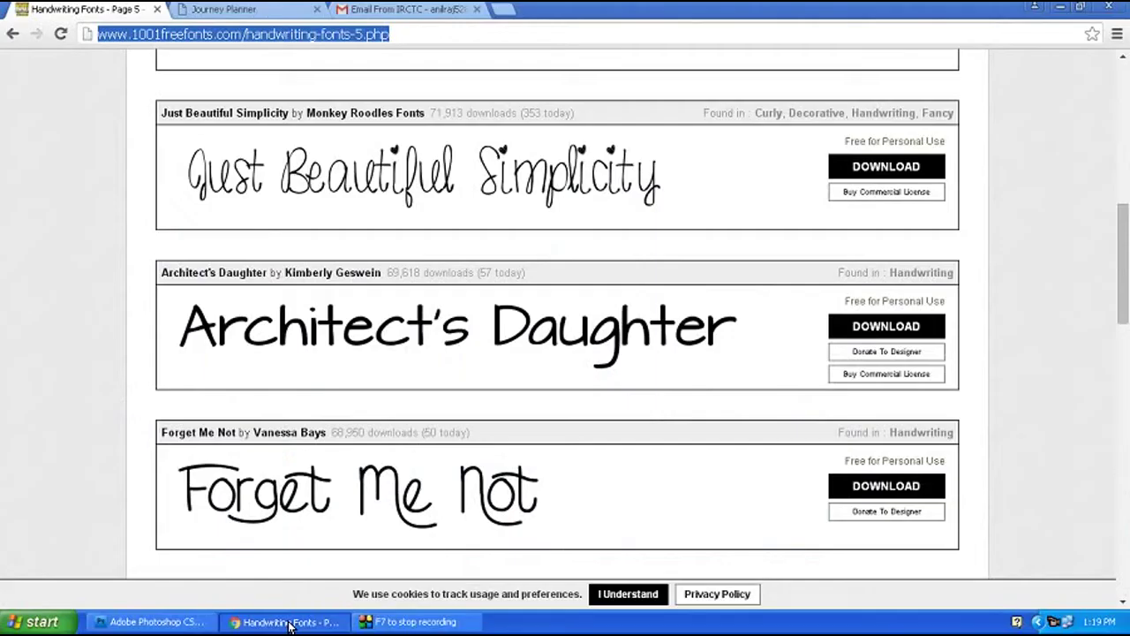
Scroll the handwriting fonts page to Architect's Daughter, then return to Photoshop.
scroll(522, 166, up, 10)
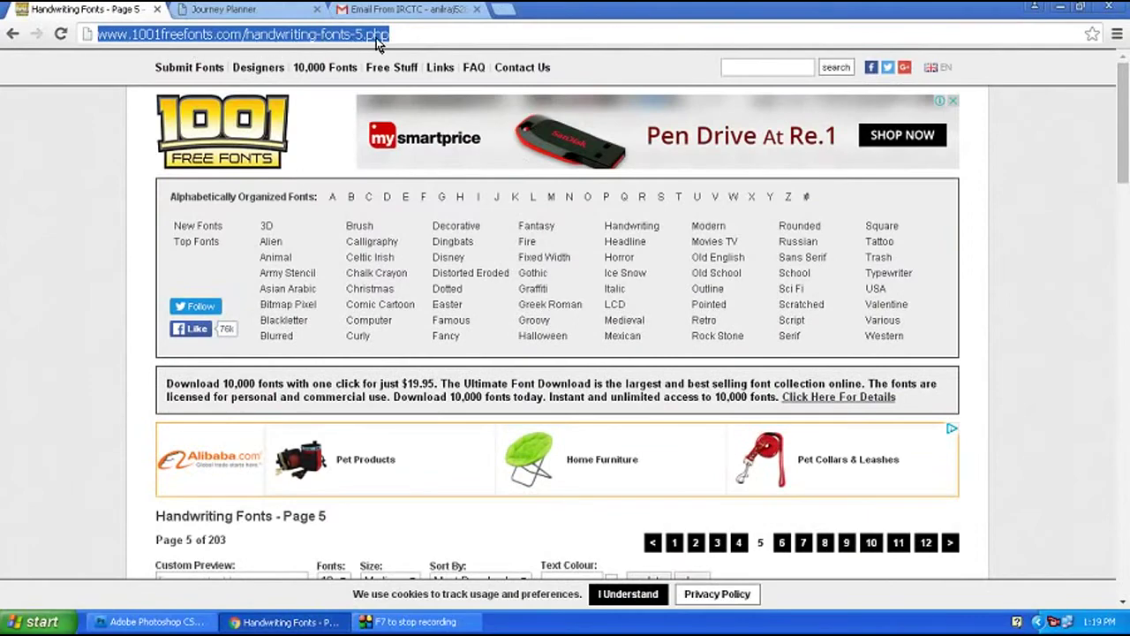
scroll(540, 280, down, 4)
scroll(541, 280, down, 4)
scroll(541, 281, down, 2)
scroll(541, 281, down, 1)
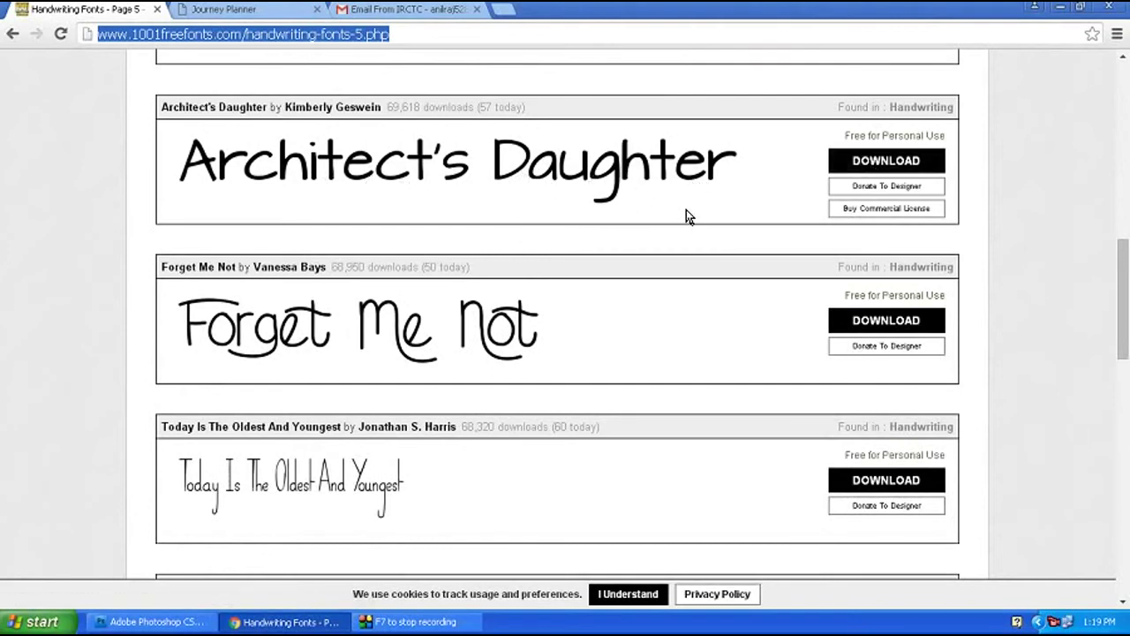
key(alt+Tab)
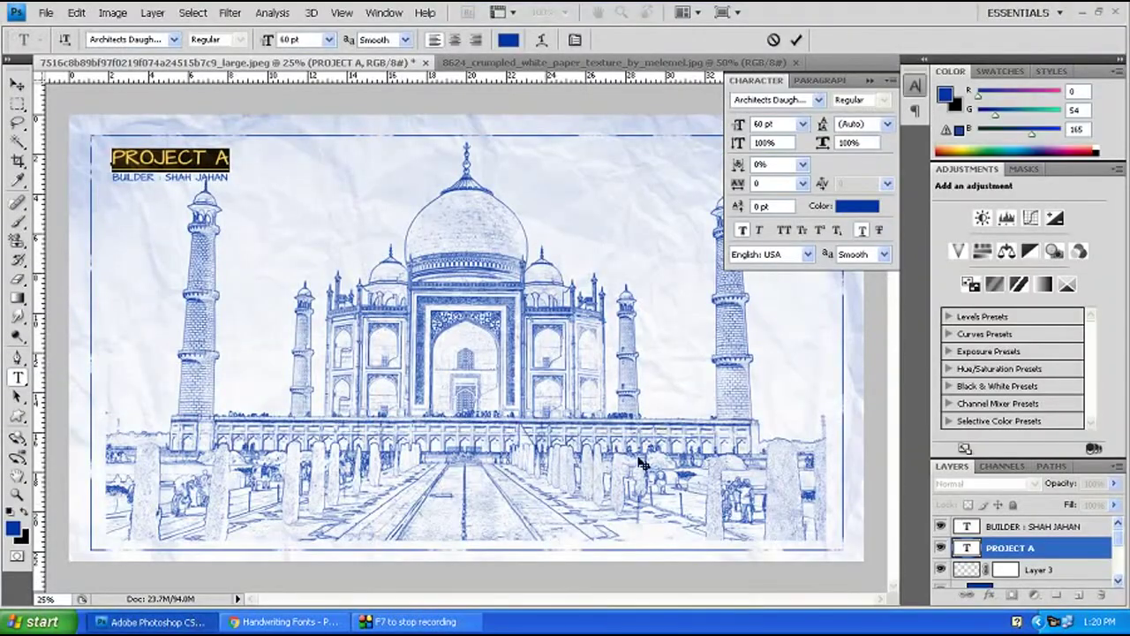
Commit the title edit, collapse the Character panel, and zoom and pan to inspect the blueprint.
click(17, 83)
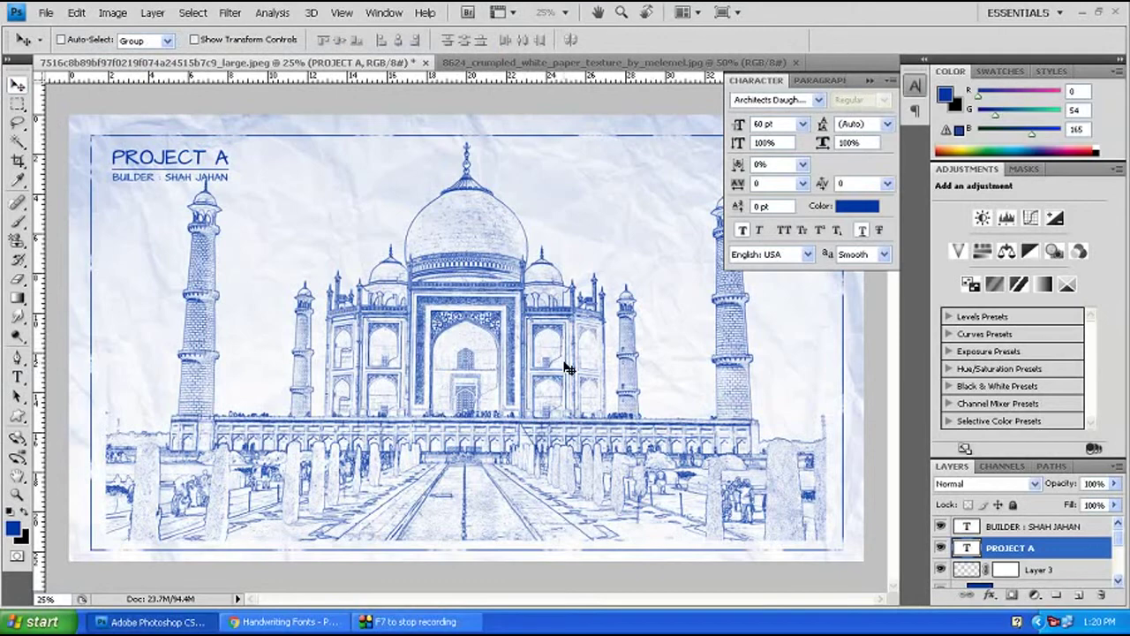
key(ctrl+plus)
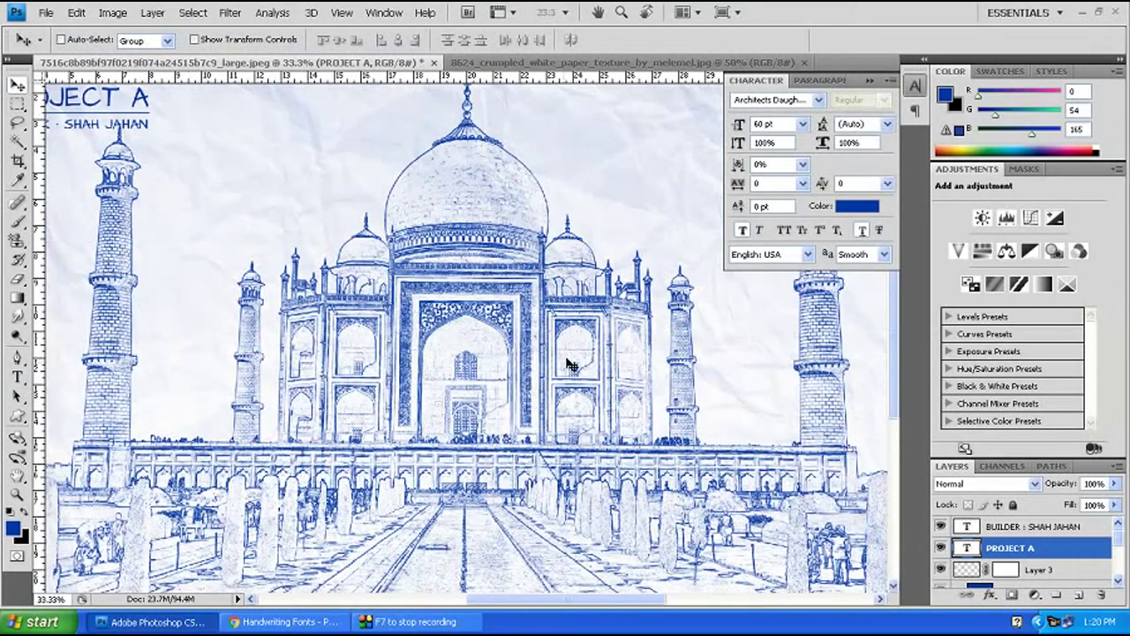
click(871, 80)
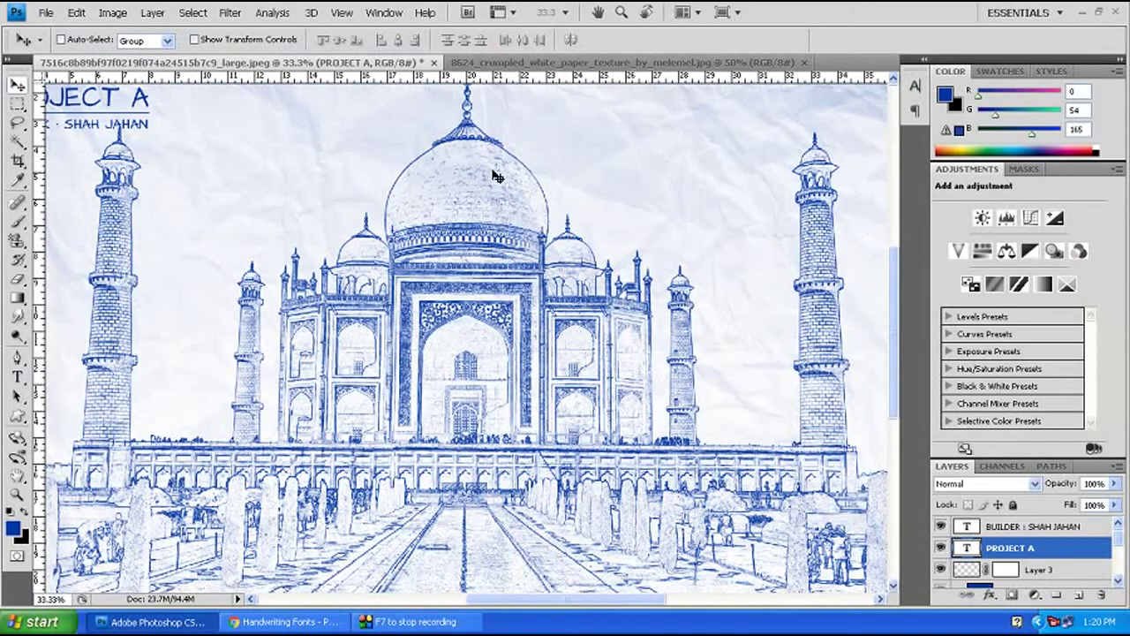
drag(439, 208, 487, 242)
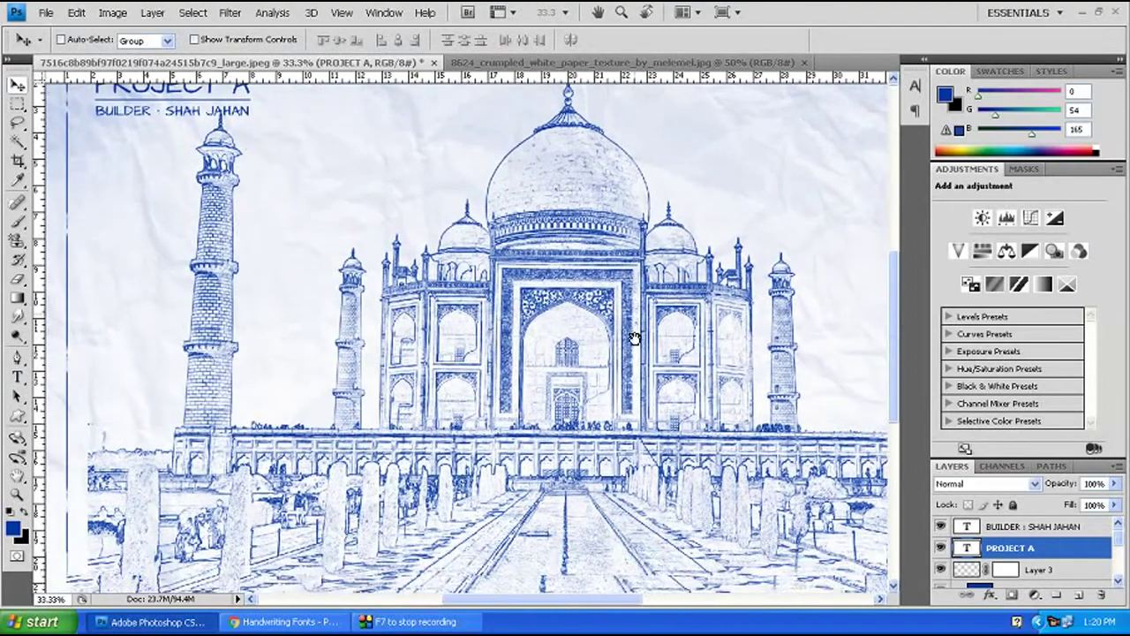
drag(604, 381, 661, 323)
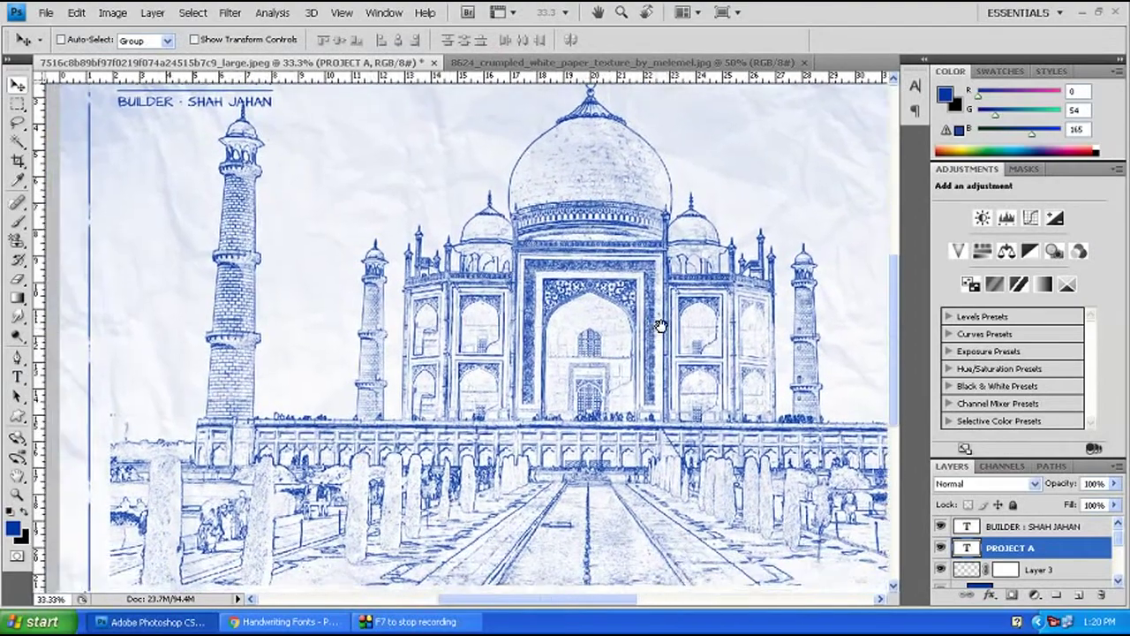
mouse_move(570, 323)
mouse_down()
mouse_move(669, 347)
mouse_move(595, 394)
mouse_up()
mouse_move(651, 318)
mouse_down()
mouse_move(749, 342)
mouse_move(739, 330)
mouse_up()
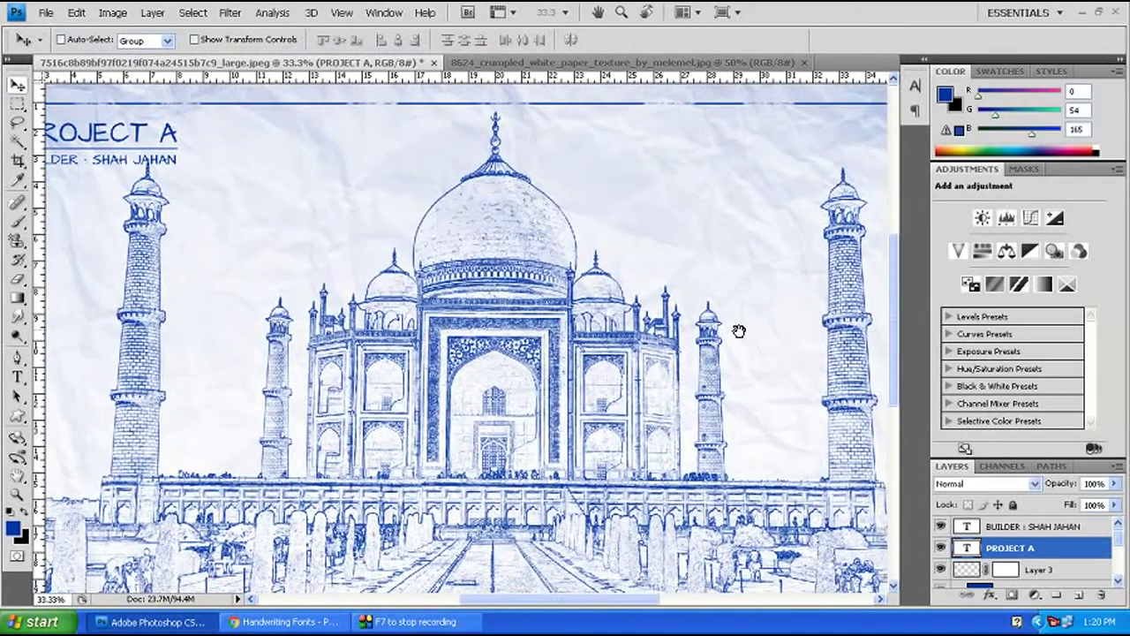
key(ctrl+minus)
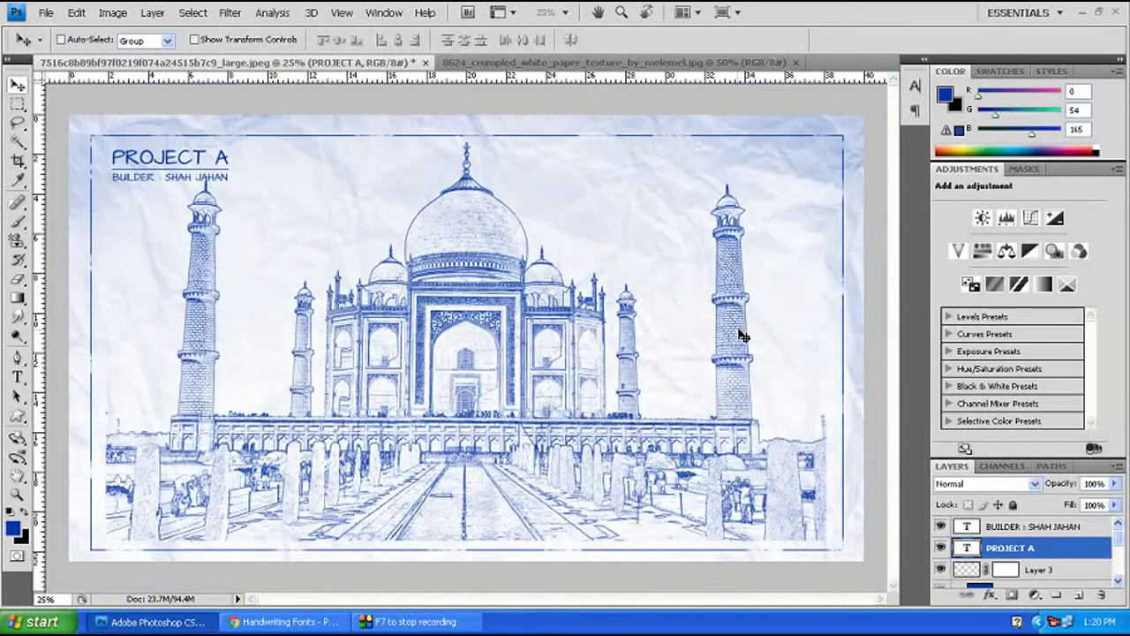